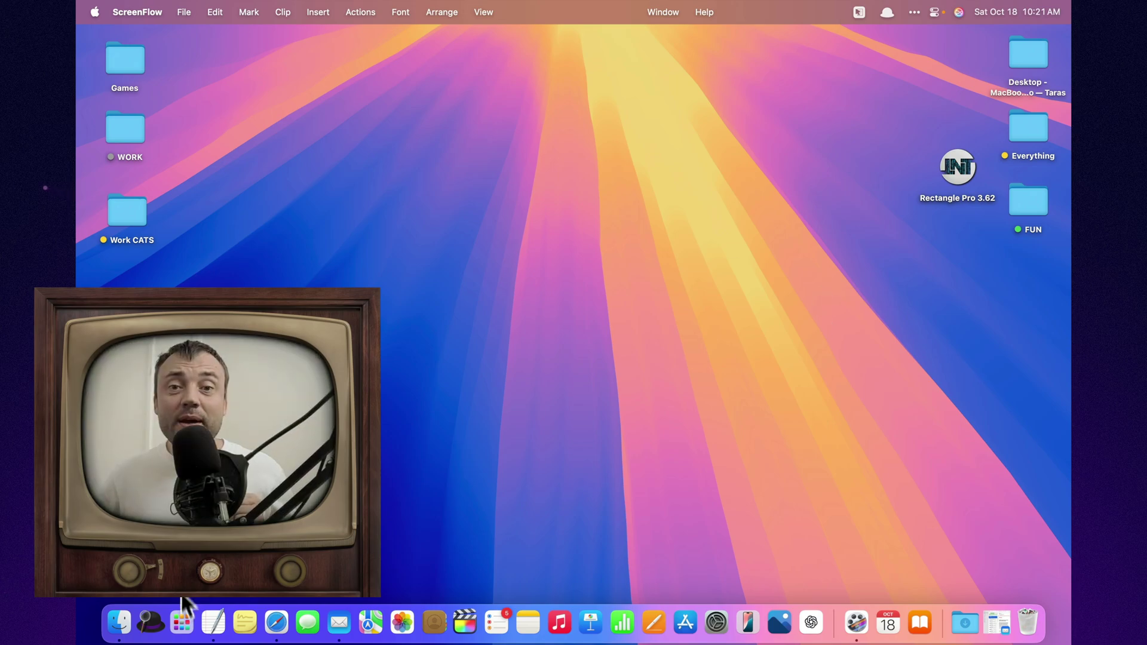
Launch Mail and glance at the additional message actions menu before dismissing it
click(330, 628)
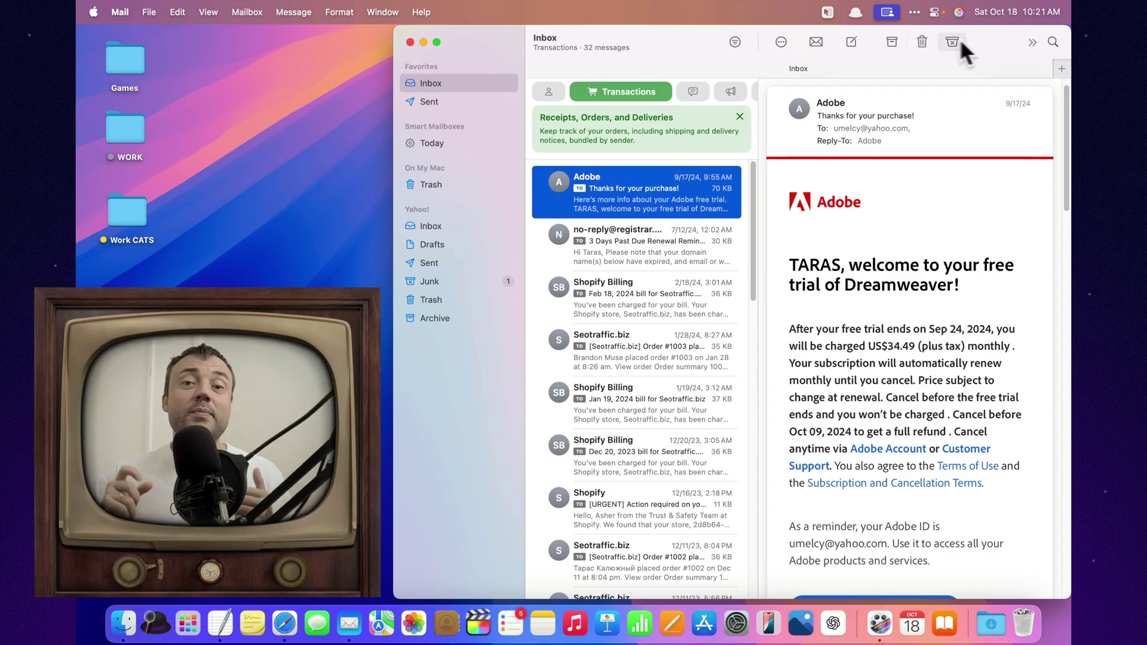
click(1033, 42)
mouse_move(1025, 117)
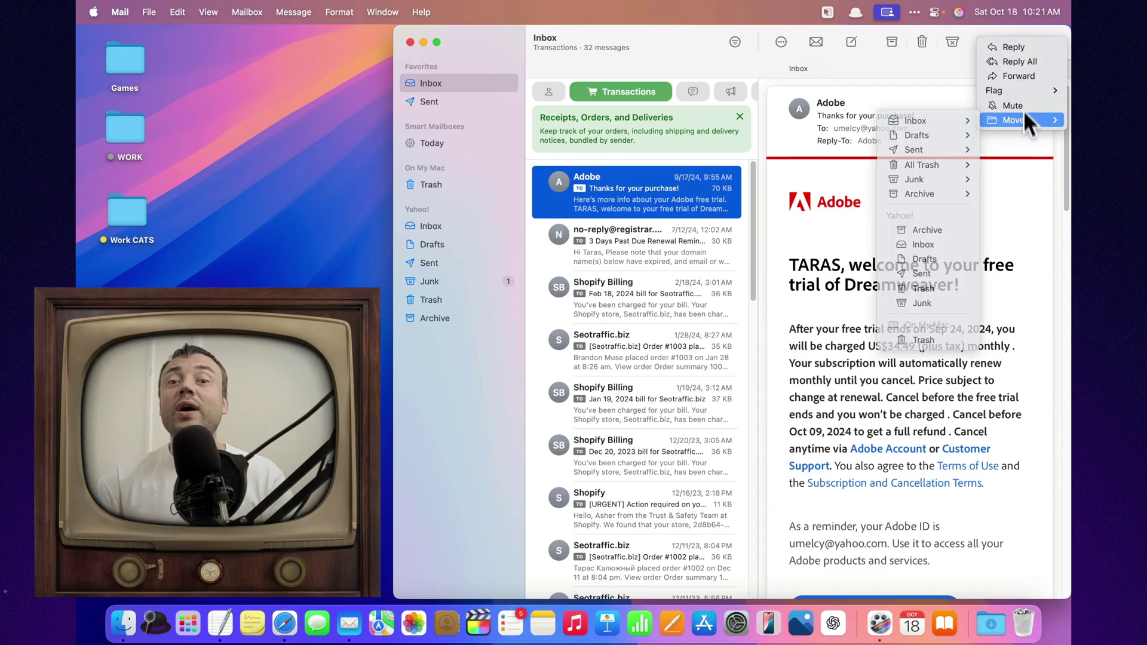
click(644, 34)
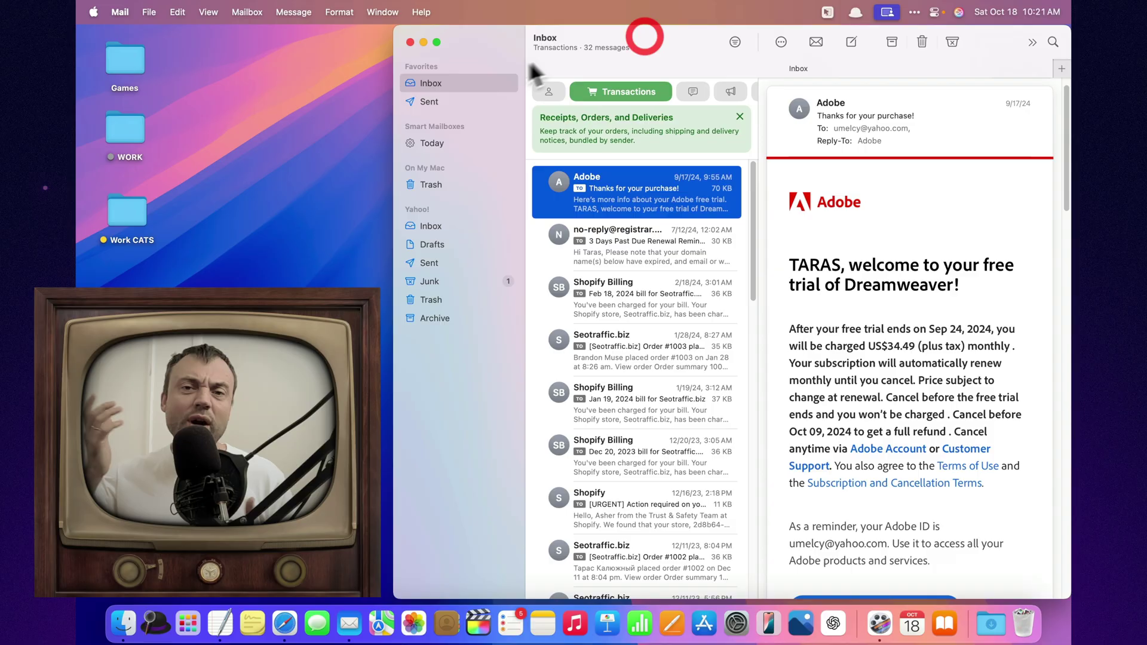
Check the Sent and Yahoo! Archive mailboxes, returning to the Inbox after each
click(435, 99)
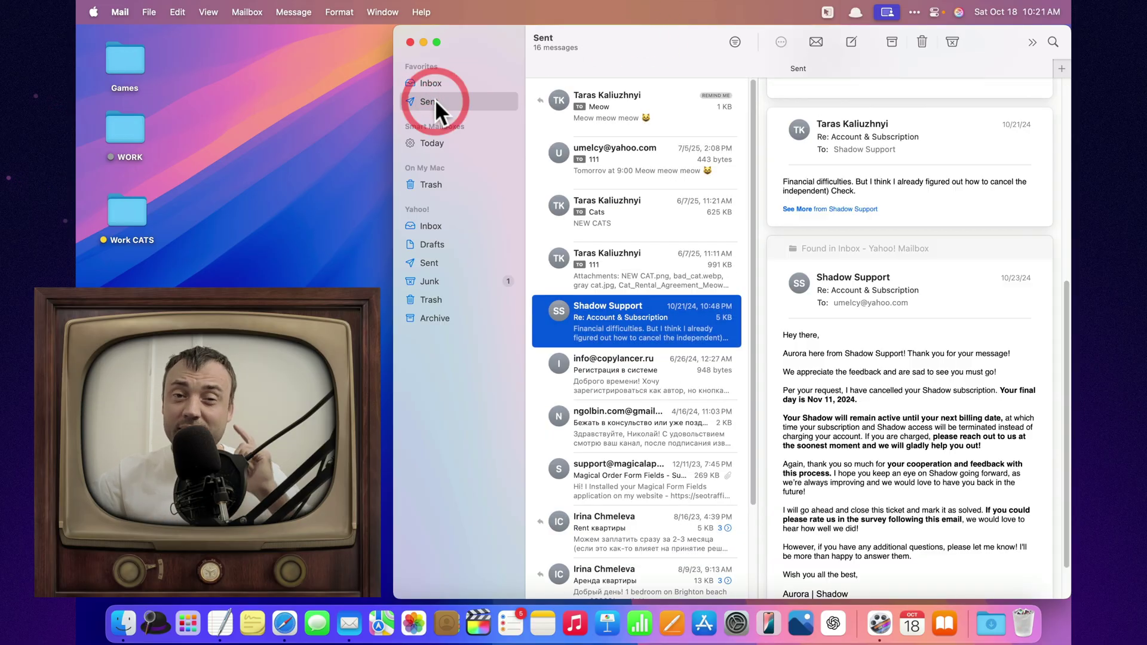
click(436, 84)
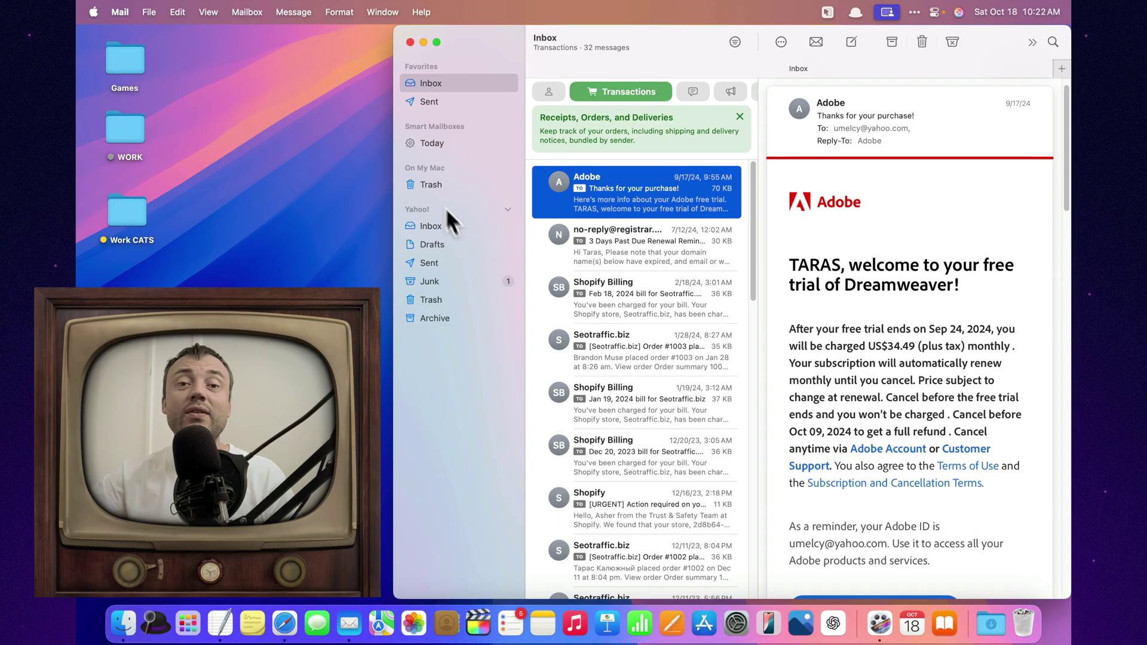
click(429, 315)
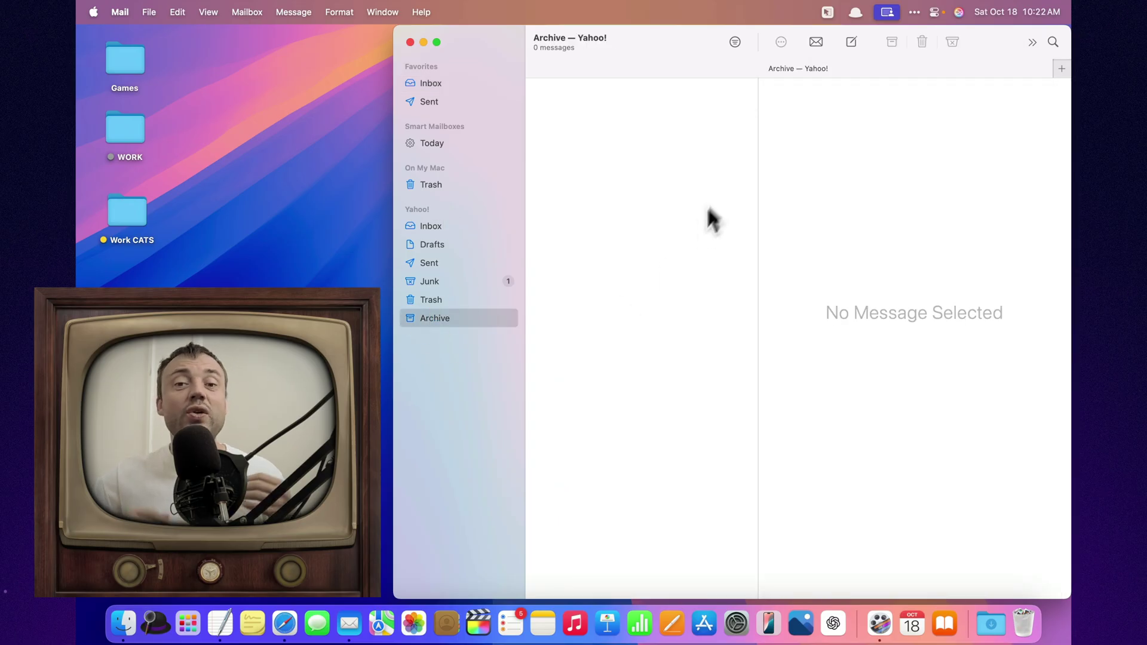
click(447, 80)
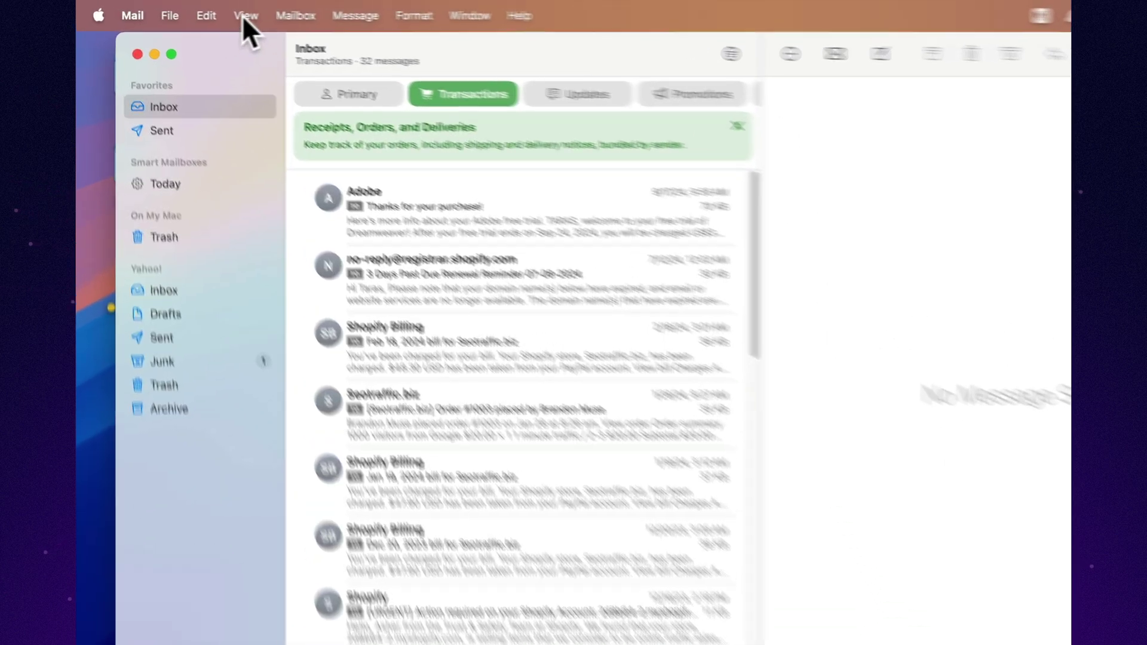
Turn on the tab bar and open a second Inbox tab on Updates showing Yahoo's sign-in message
click(208, 12)
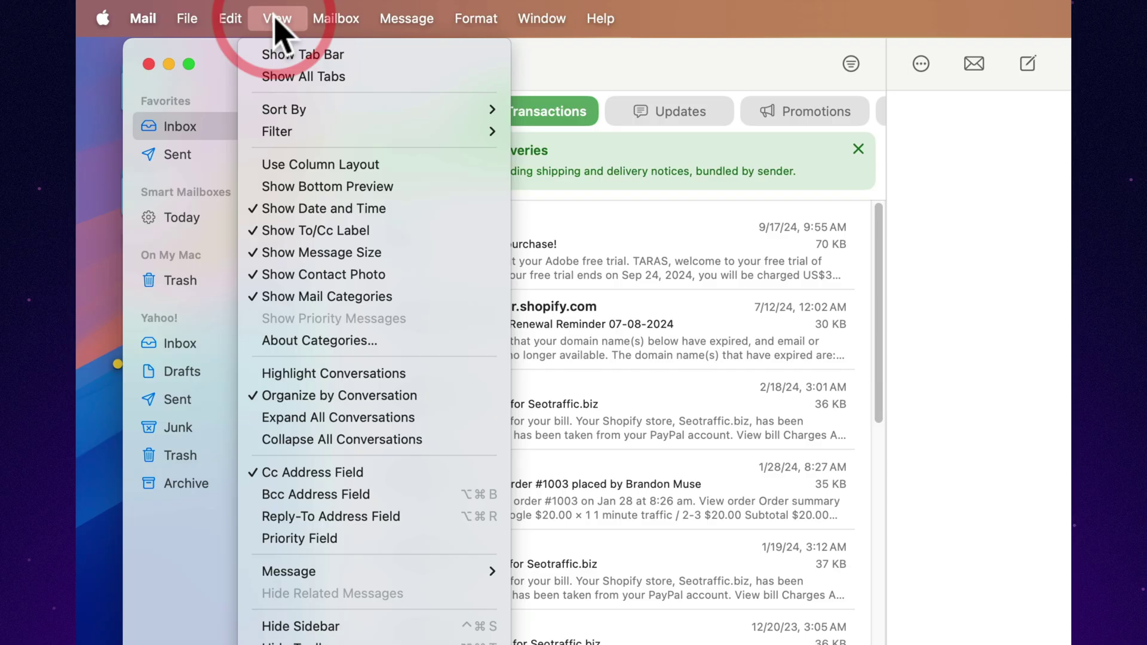
click(362, 56)
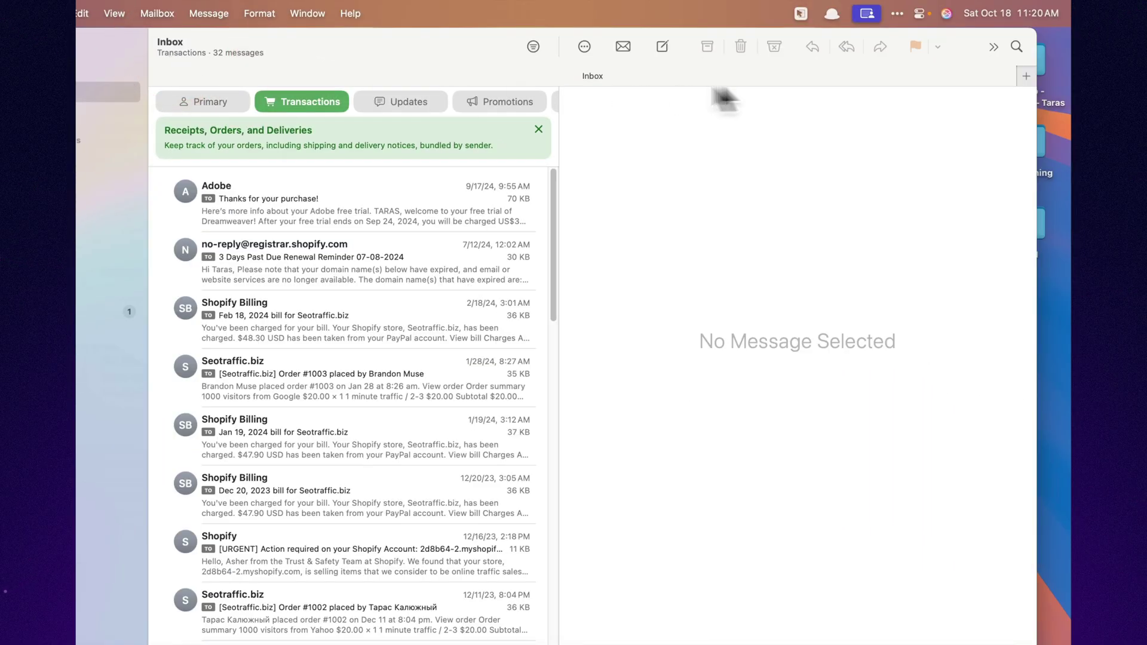
click(1028, 77)
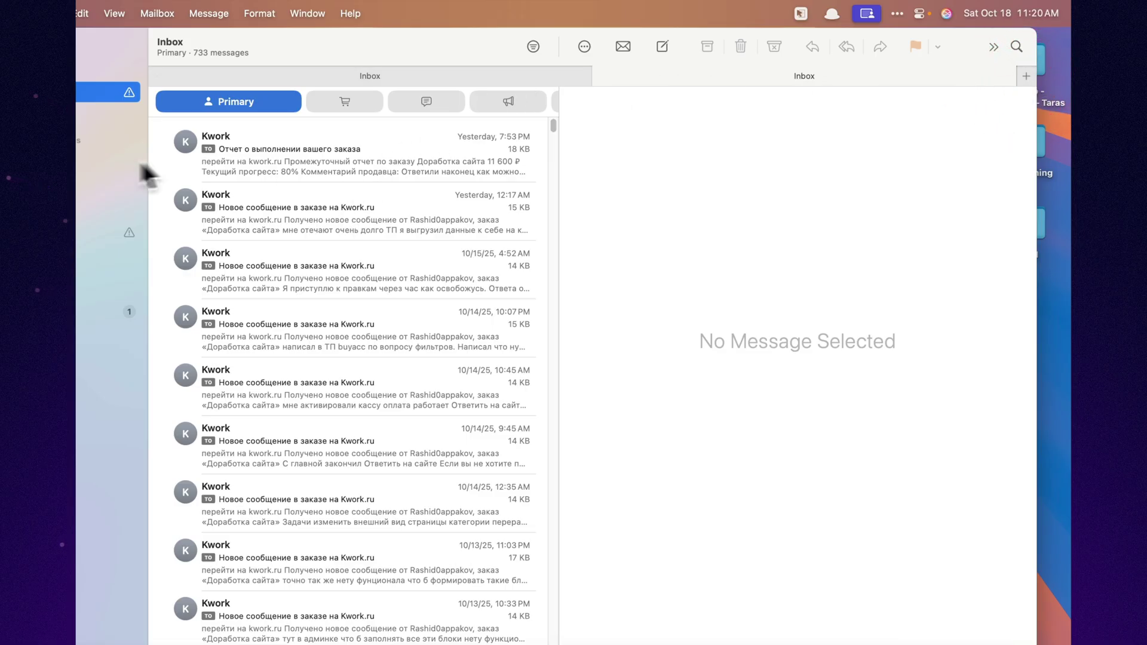
click(418, 100)
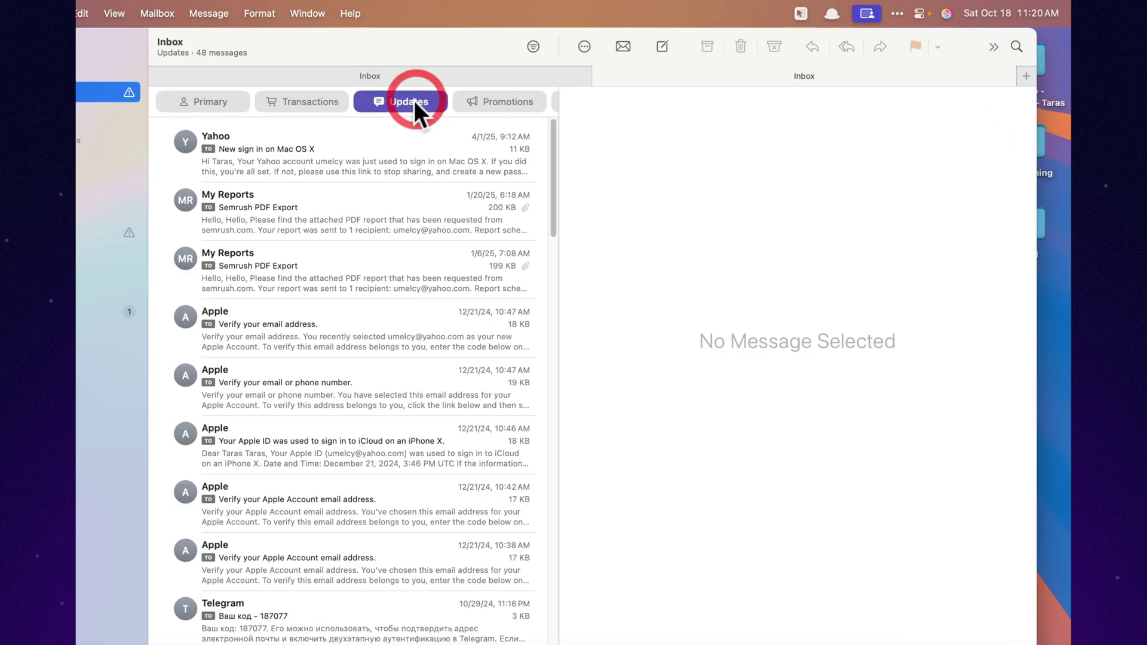
click(381, 156)
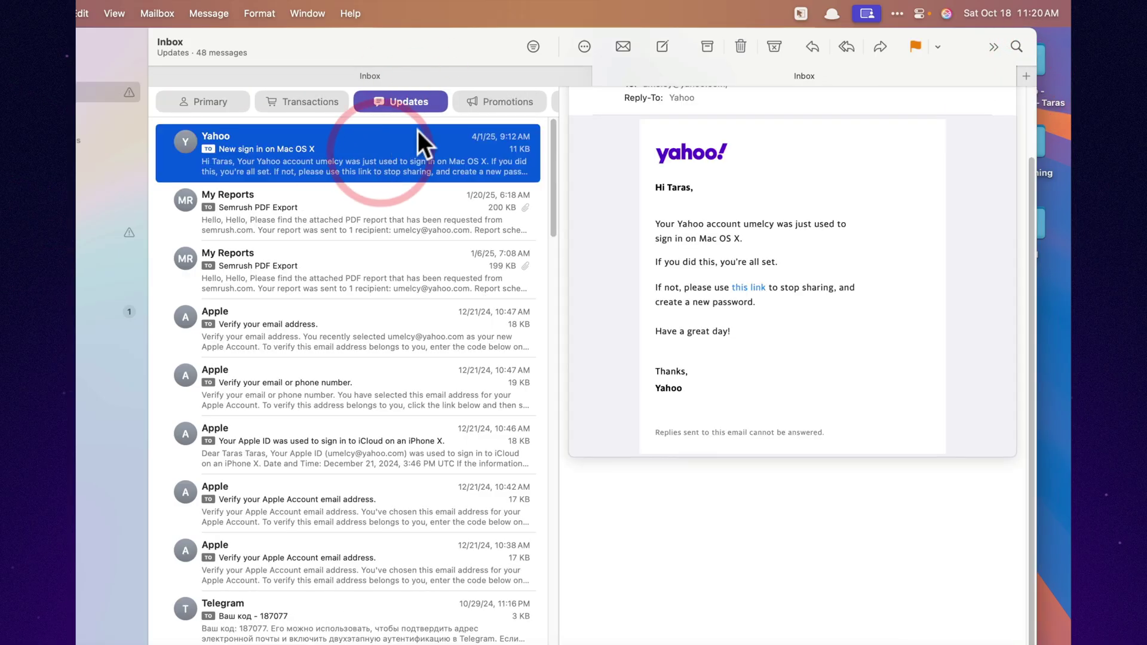
Flip between the Transactions tab's Adobe purchase message and the Updates tab
click(509, 74)
click(269, 190)
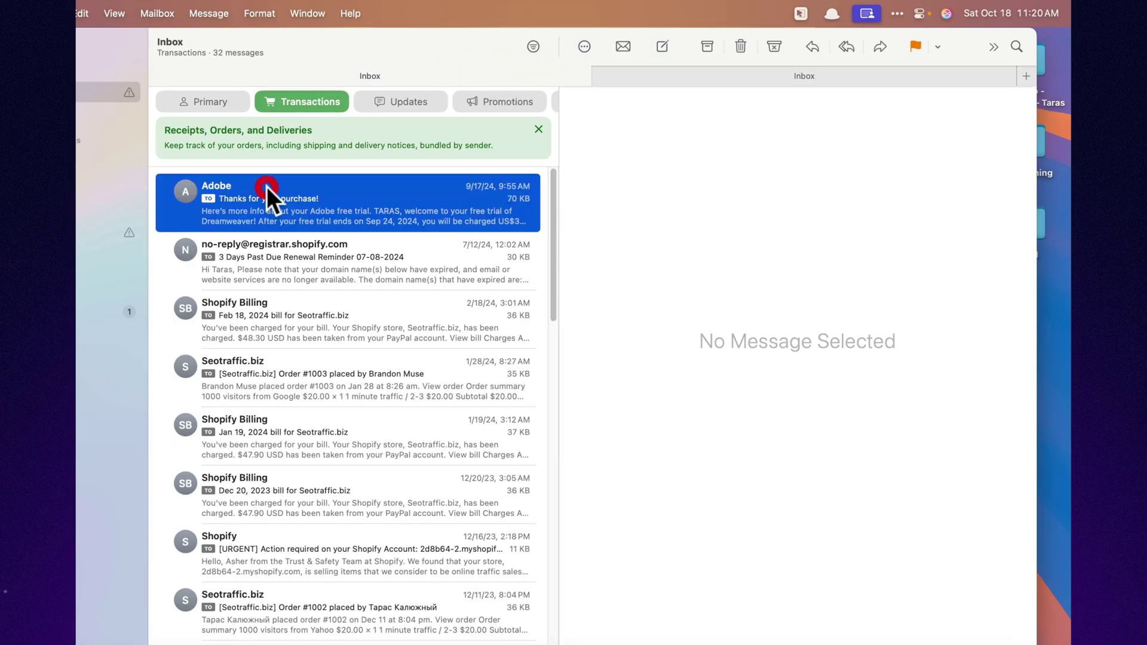
click(690, 78)
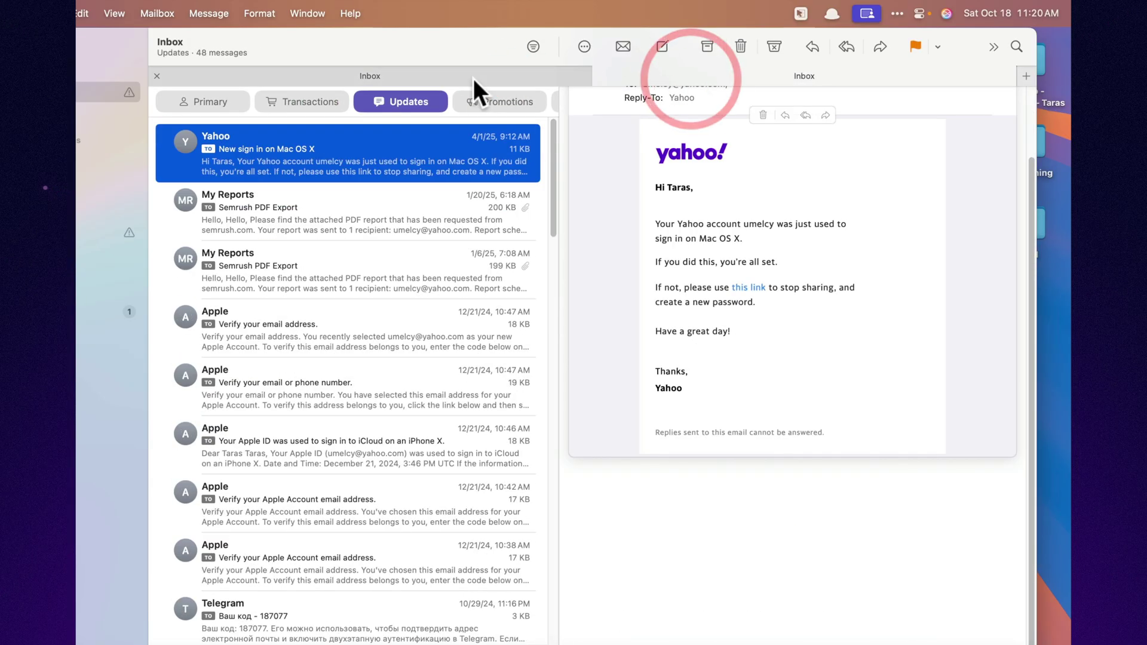
click(473, 77)
click(694, 77)
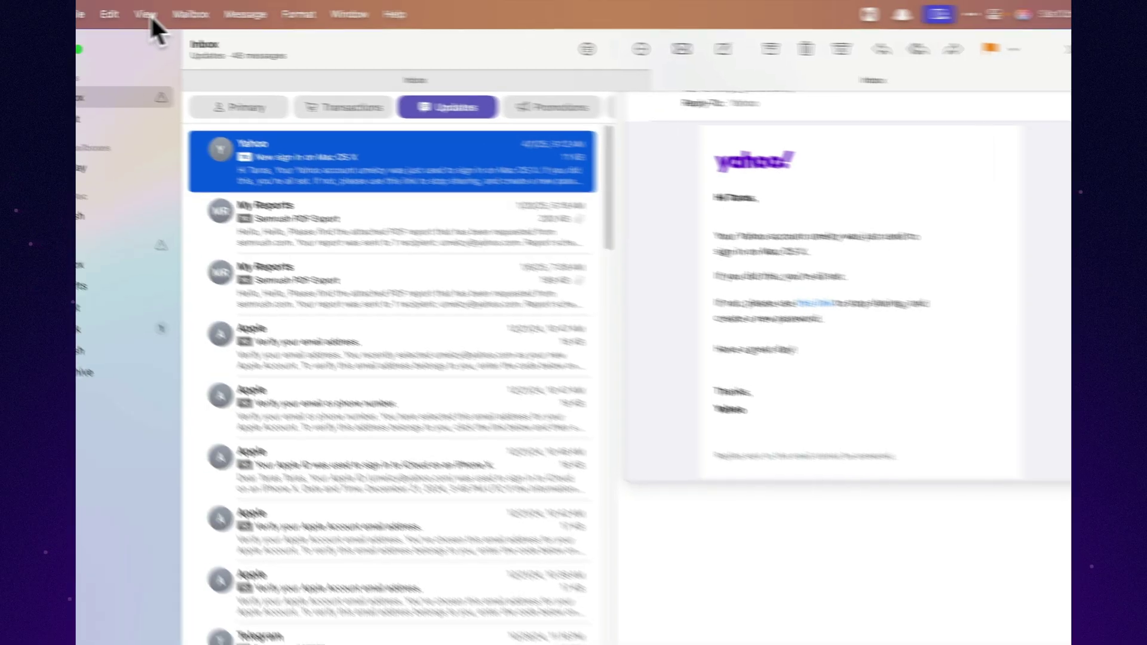
Switch to column layout and browse the Transactions and Promotions categories
click(149, 17)
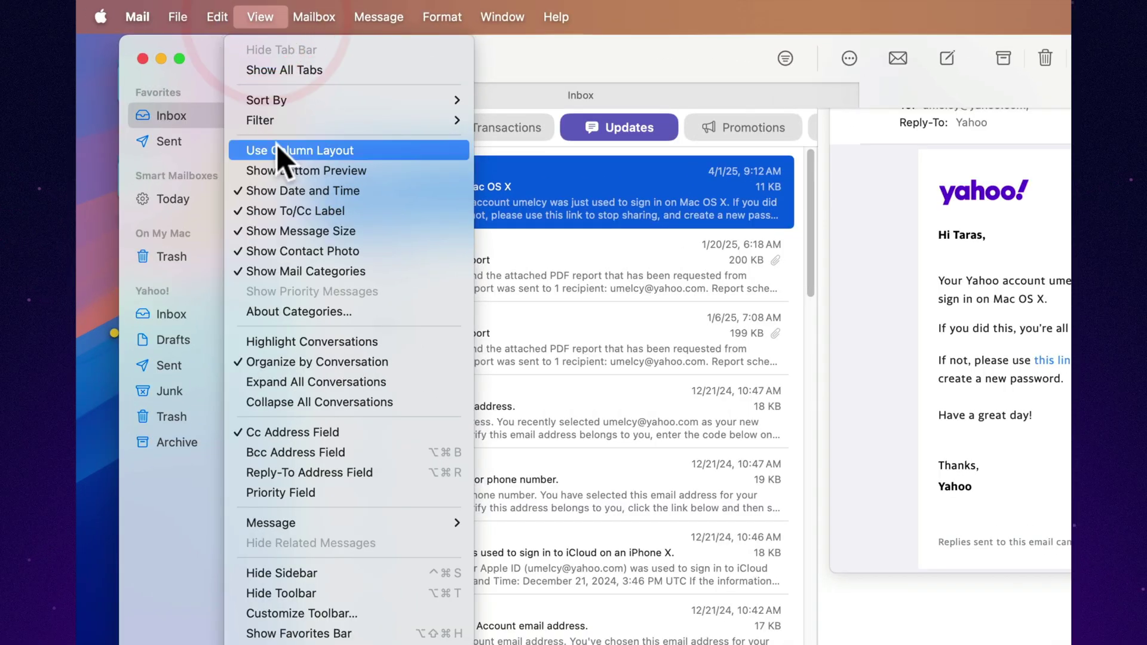
click(159, 122)
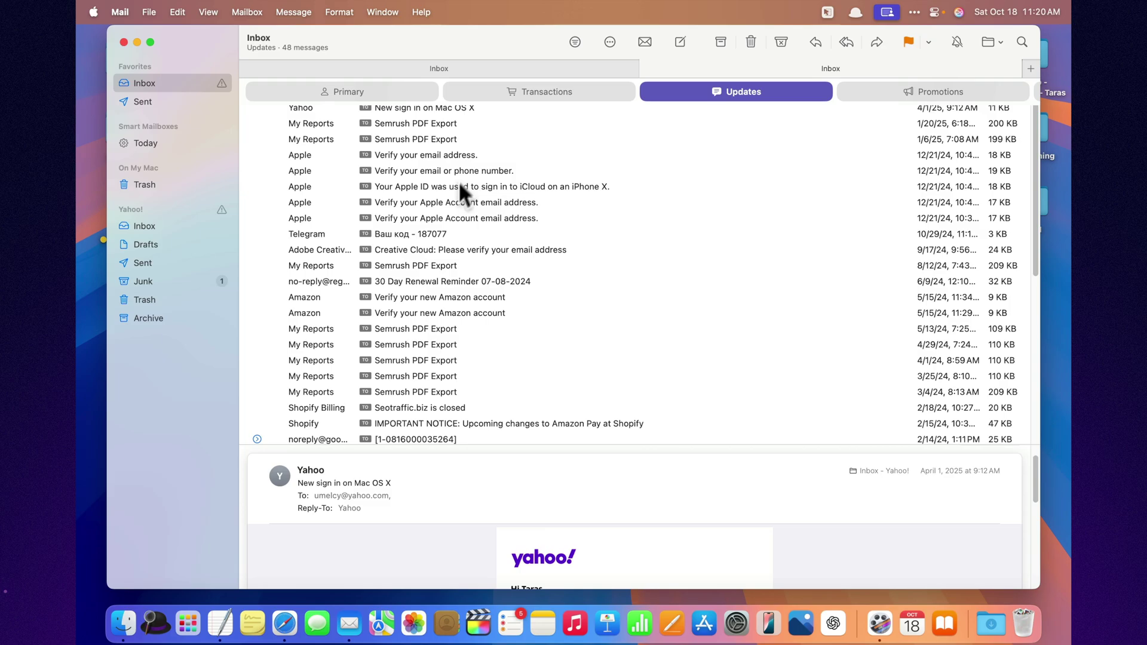
scroll(440, 329, down, 10)
scroll(440, 328, up, 10)
click(541, 92)
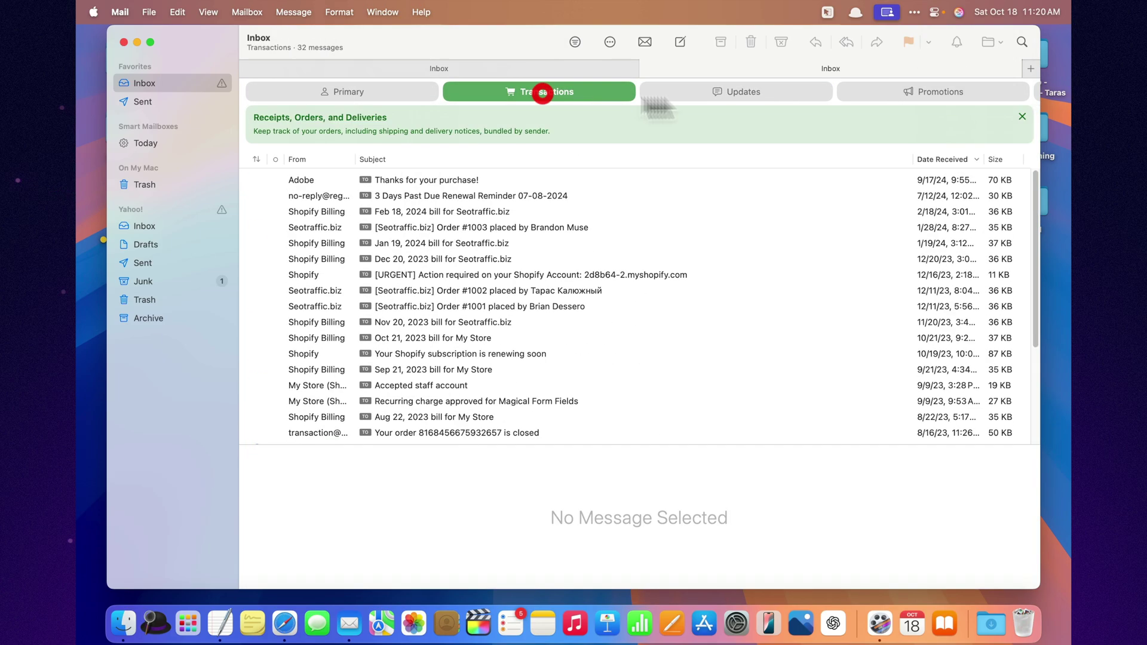
click(920, 92)
Move between the Inbox tabs, select Primary, and turn column layout back off
click(489, 72)
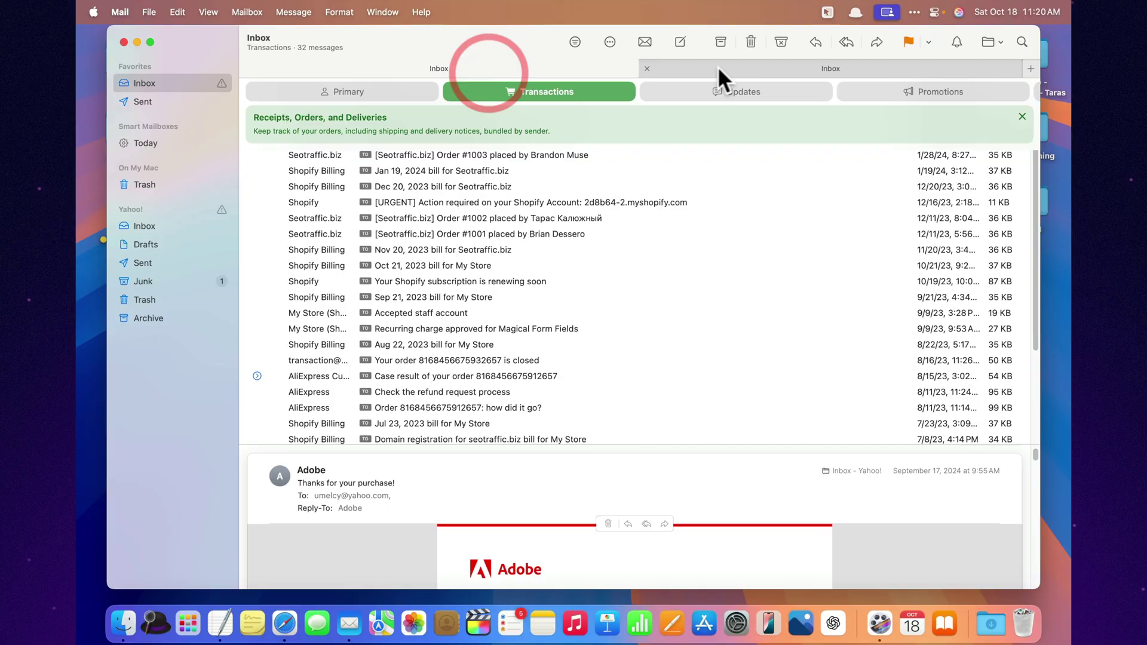
click(746, 67)
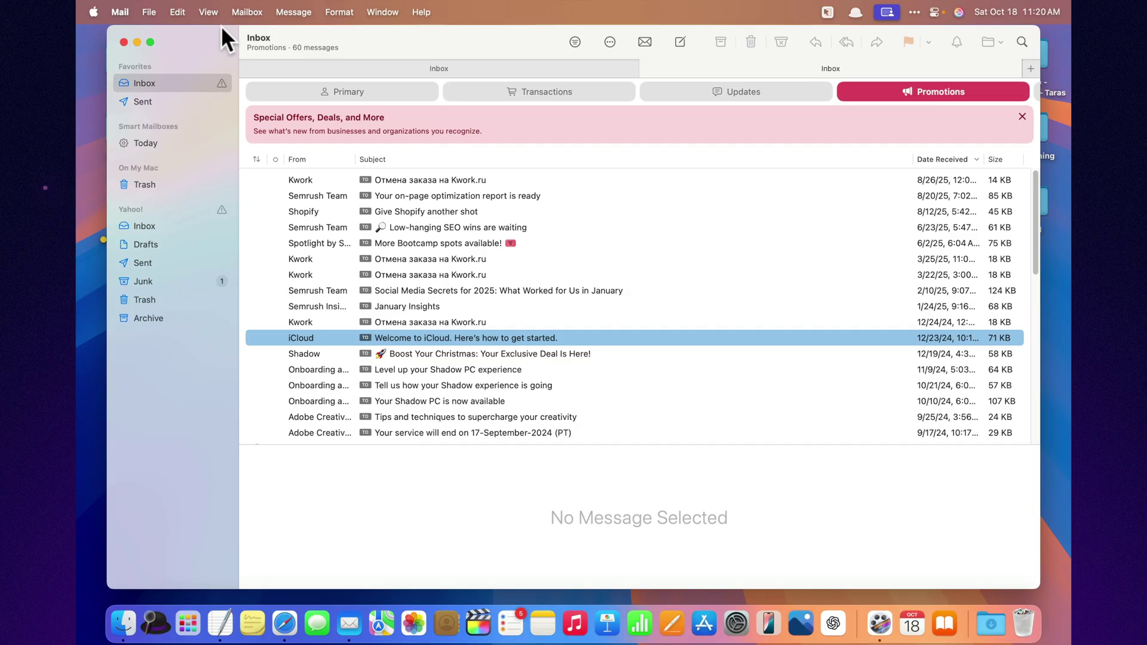
click(303, 66)
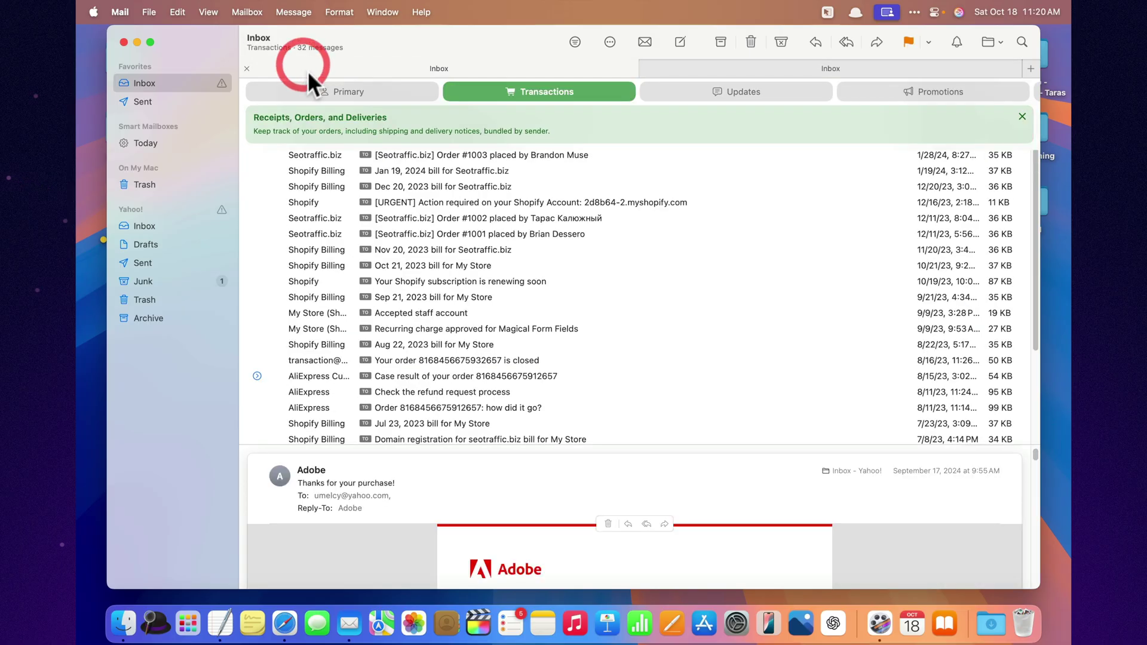
click(296, 89)
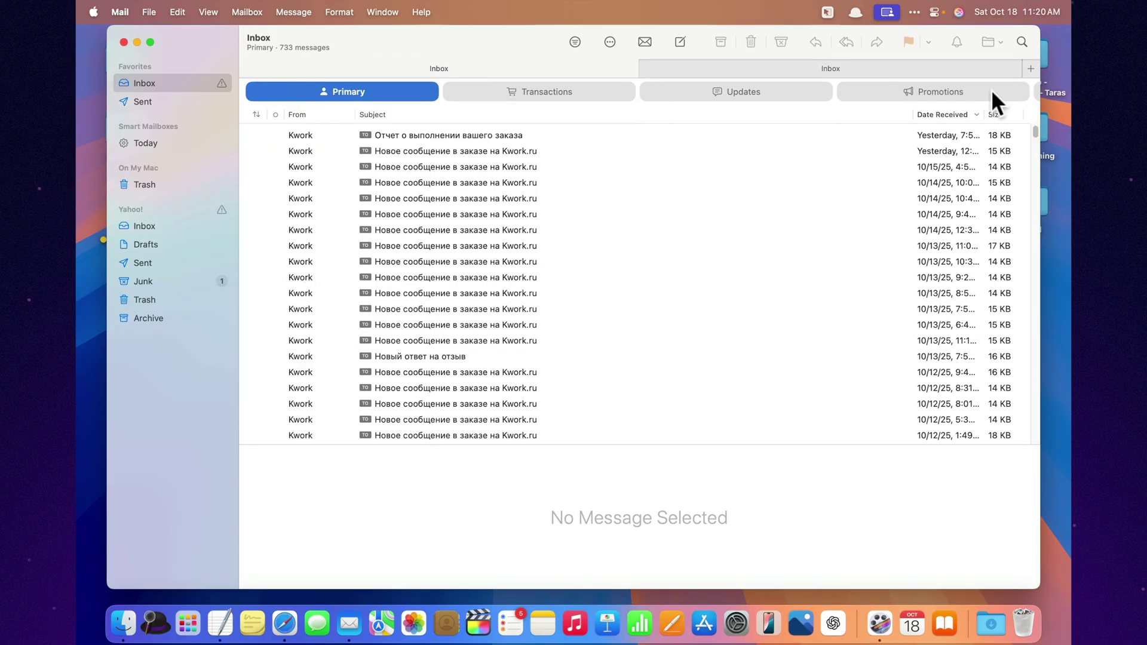
click(218, 12)
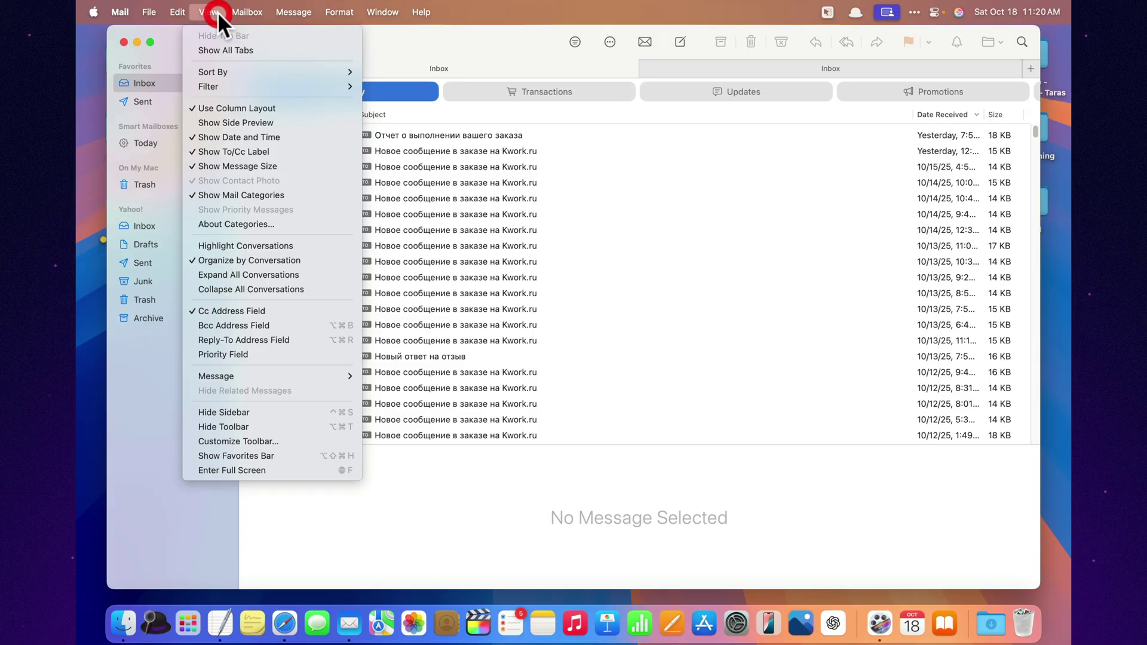
click(219, 105)
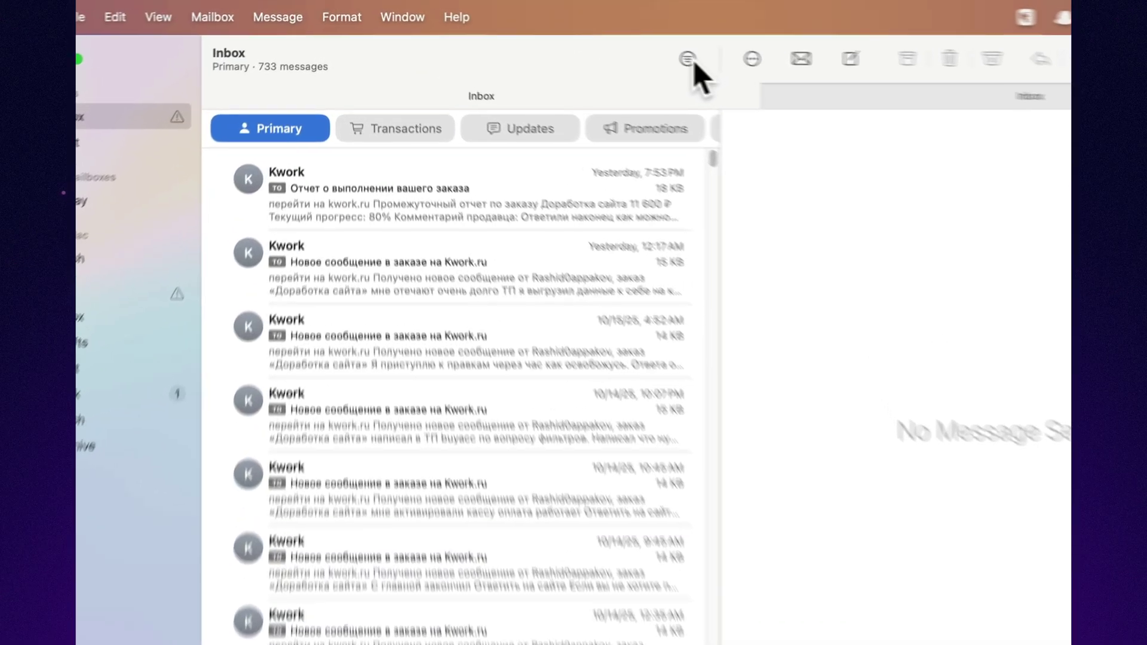
Filter the inbox to unread messages and close the filter options
click(587, 42)
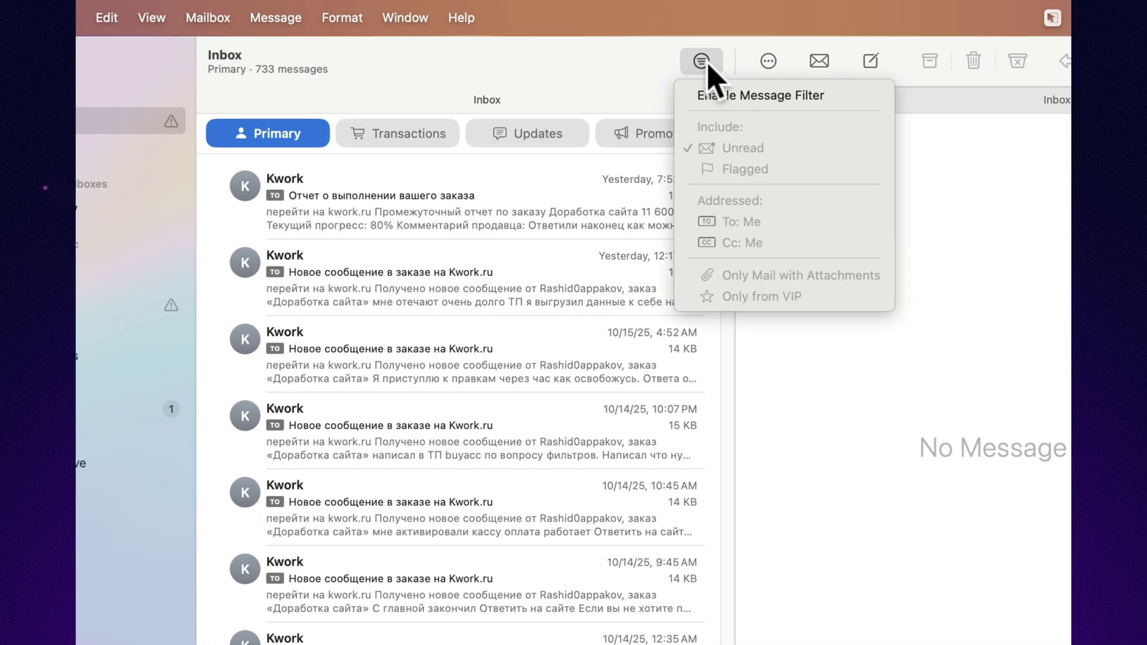
click(722, 97)
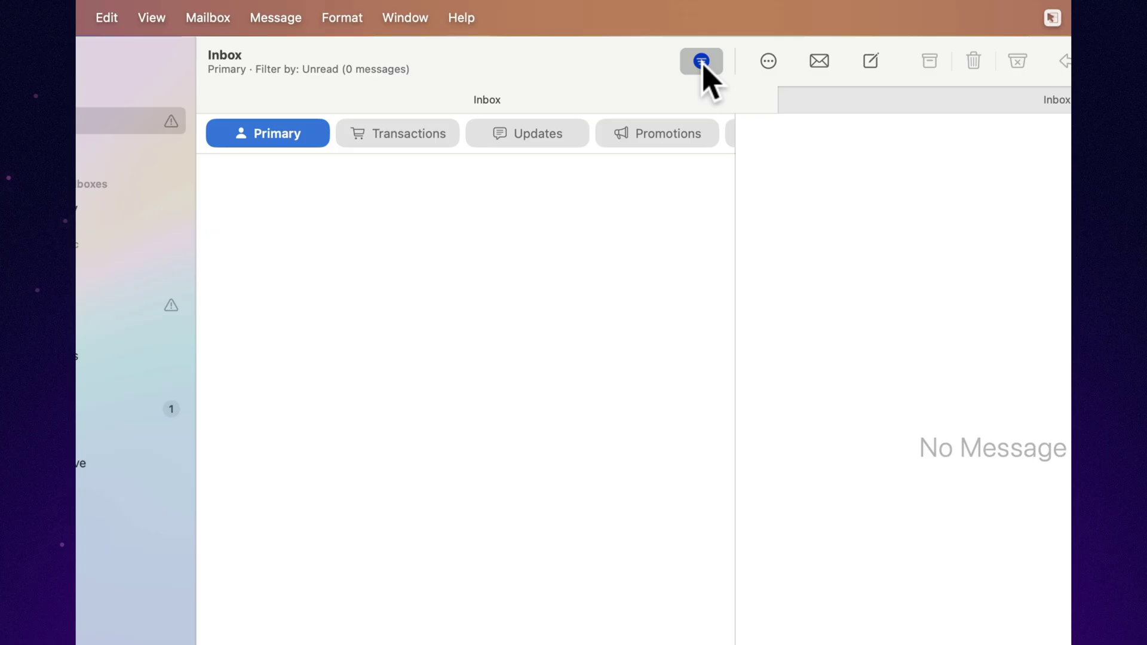
click(704, 65)
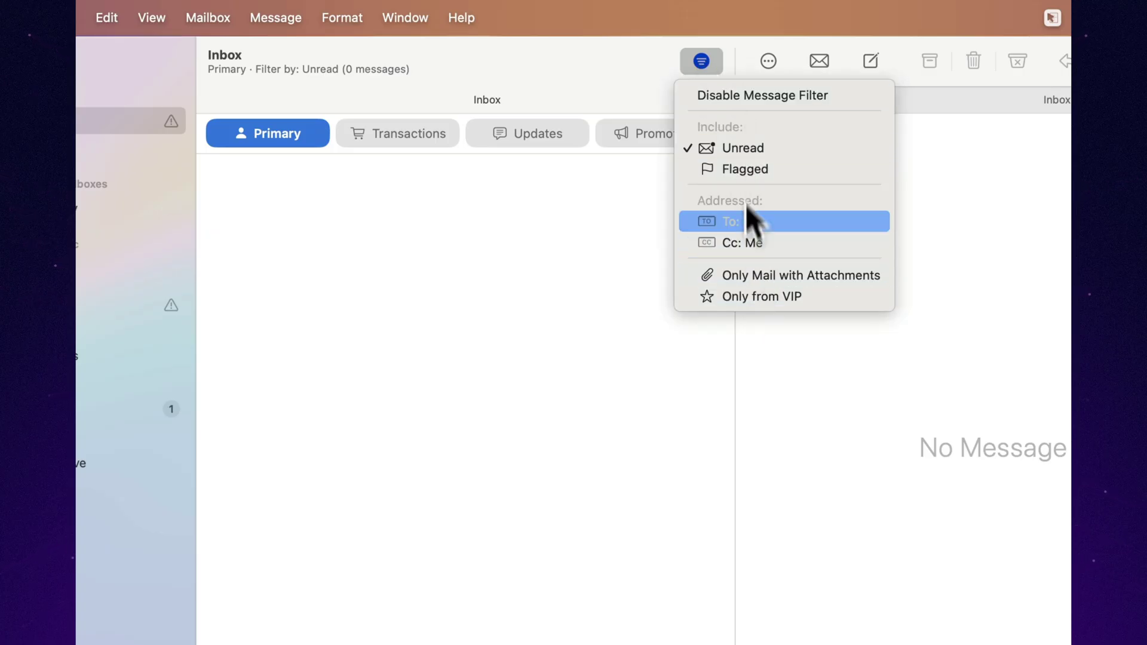
click(563, 86)
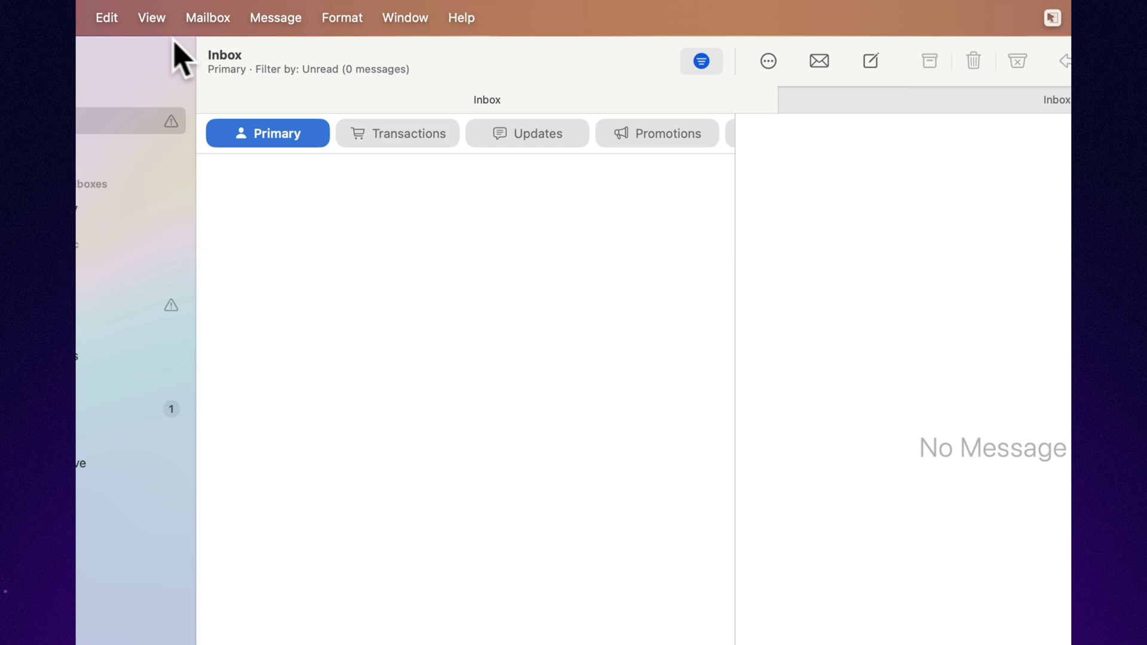
Enable column layout and view the Transactions, Updates and Promotions categories
click(162, 20)
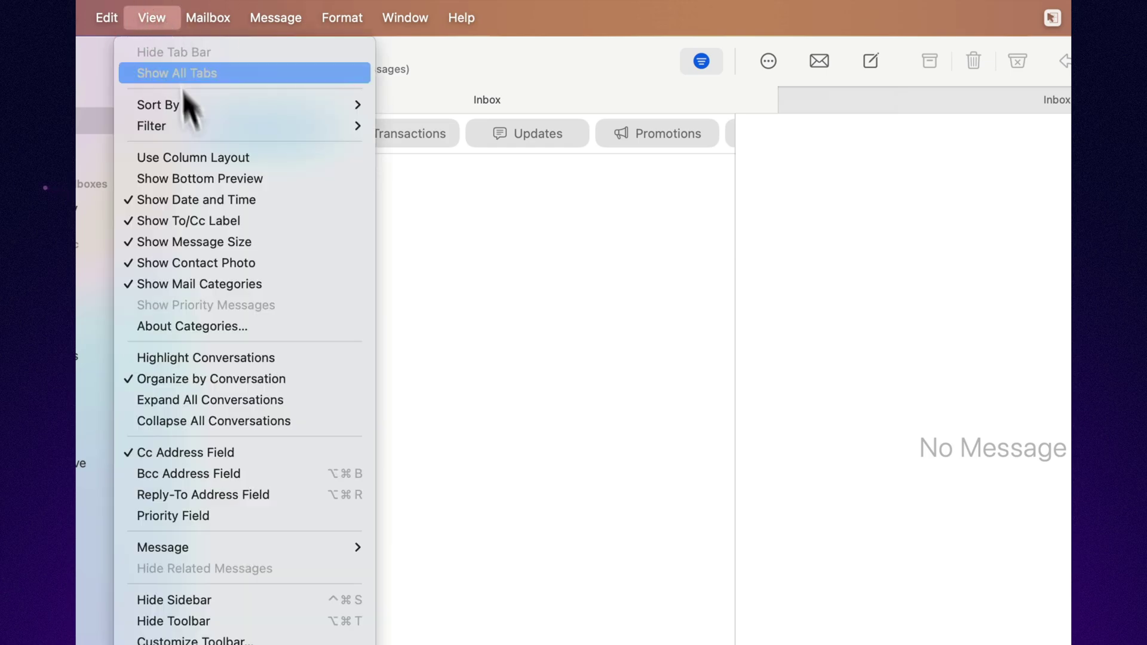
click(209, 159)
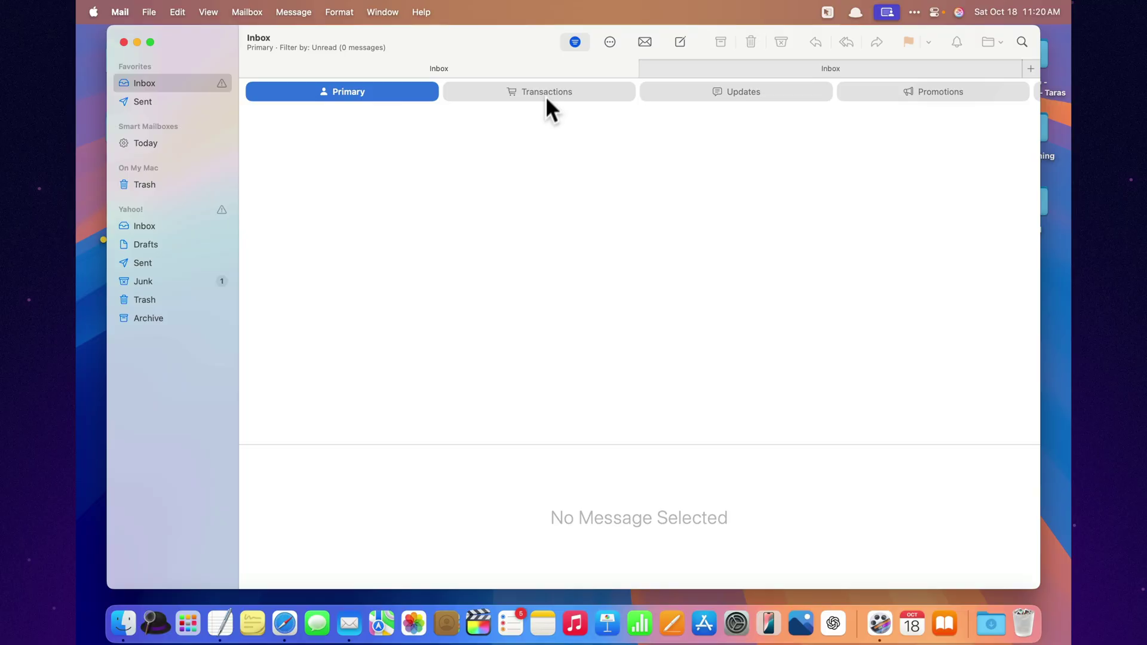
click(547, 98)
click(746, 93)
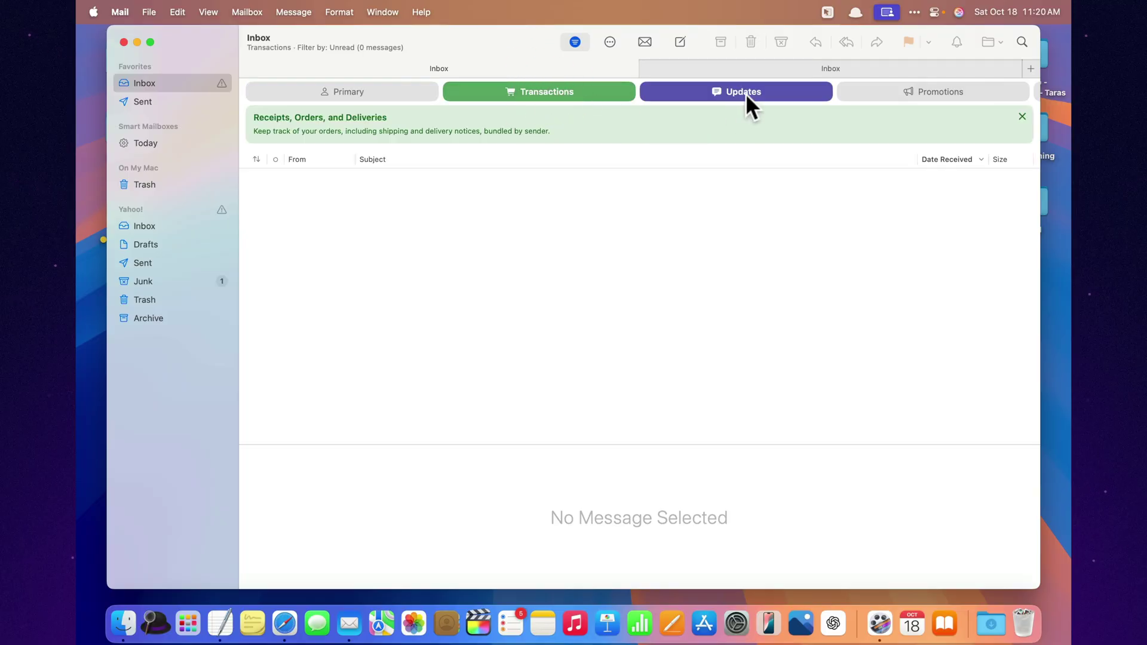
click(927, 91)
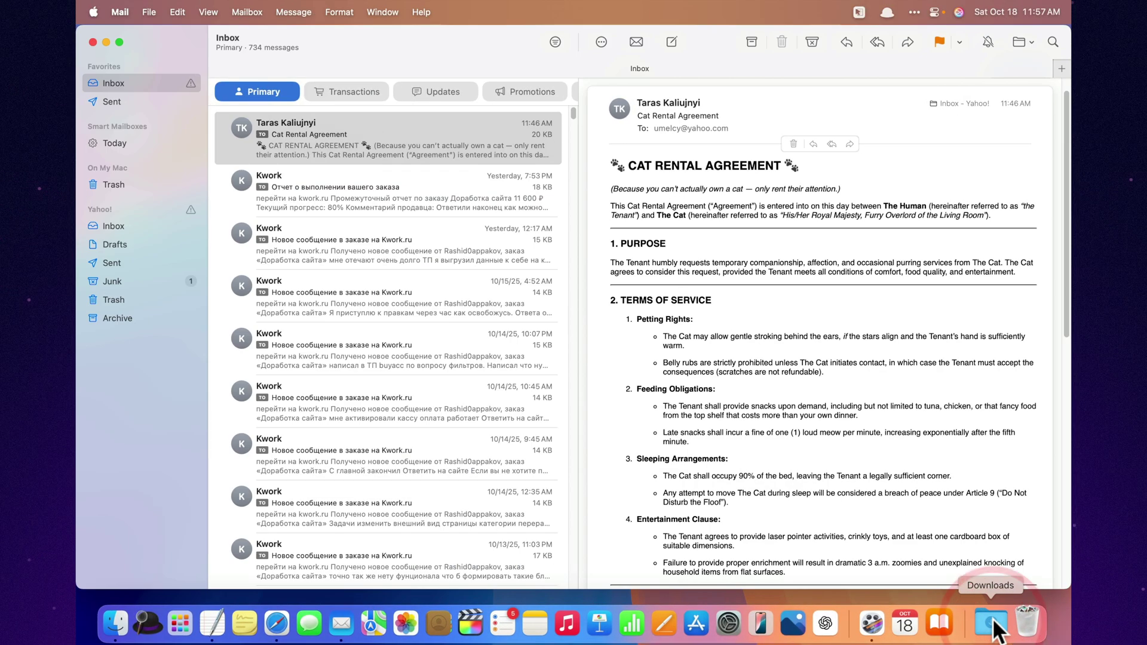
Scroll the preview, then pop the Cat Rental Agreement out into a separate window
scroll(815, 275, down, 15)
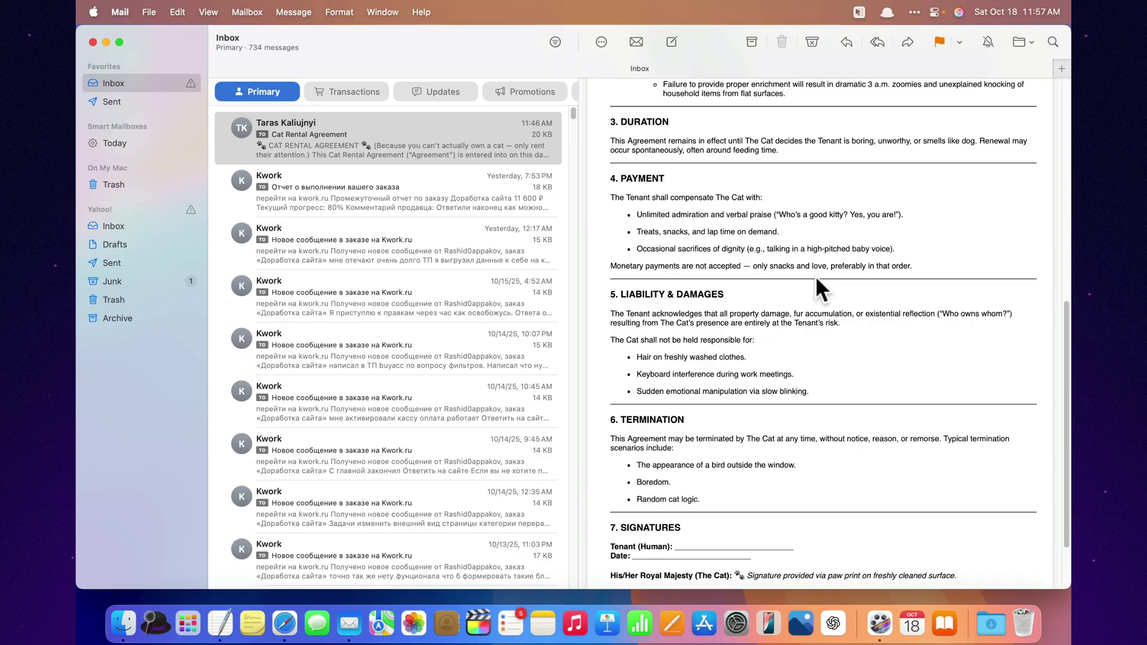
scroll(801, 263, up, 20)
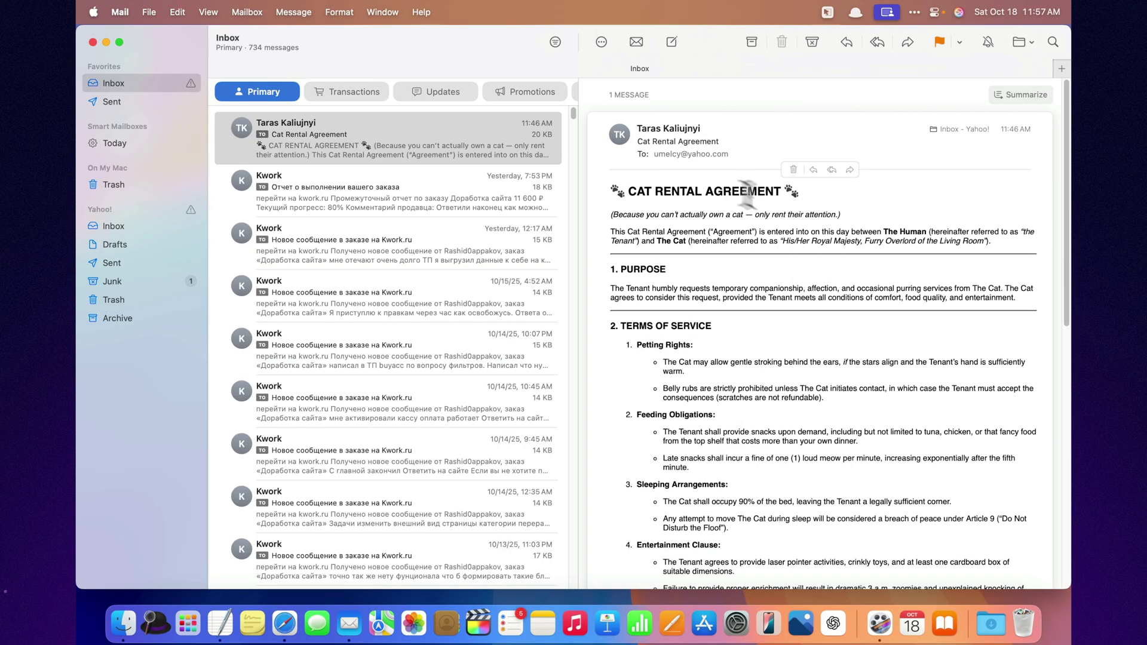
double_click(450, 141)
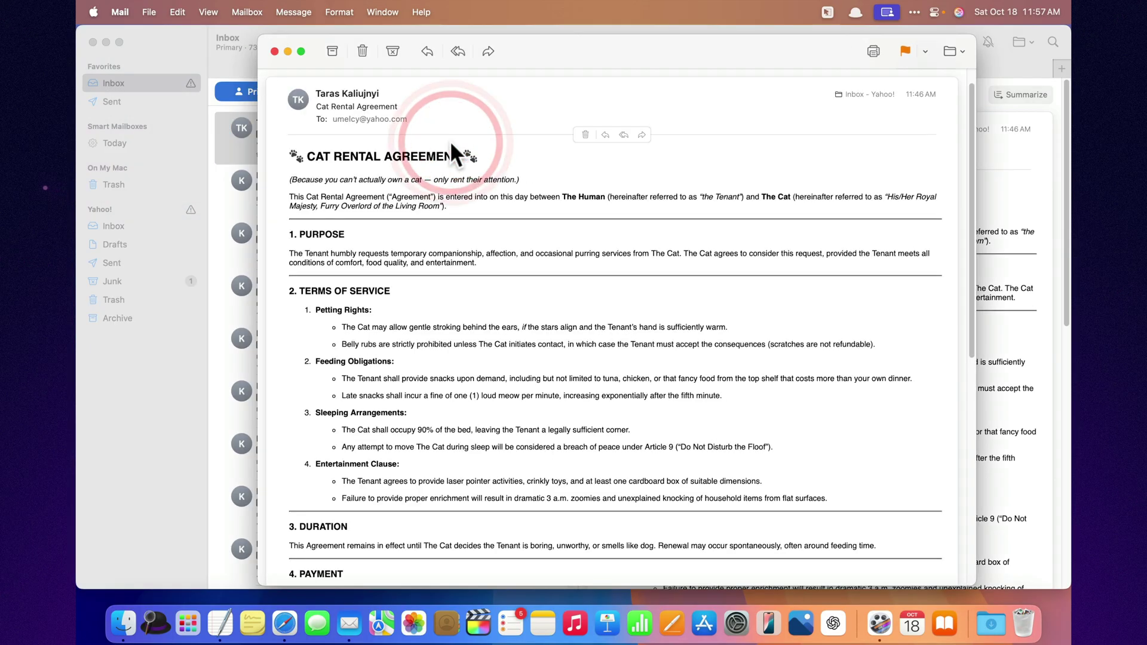
scroll(580, 273, down, 10)
scroll(579, 274, up, 12)
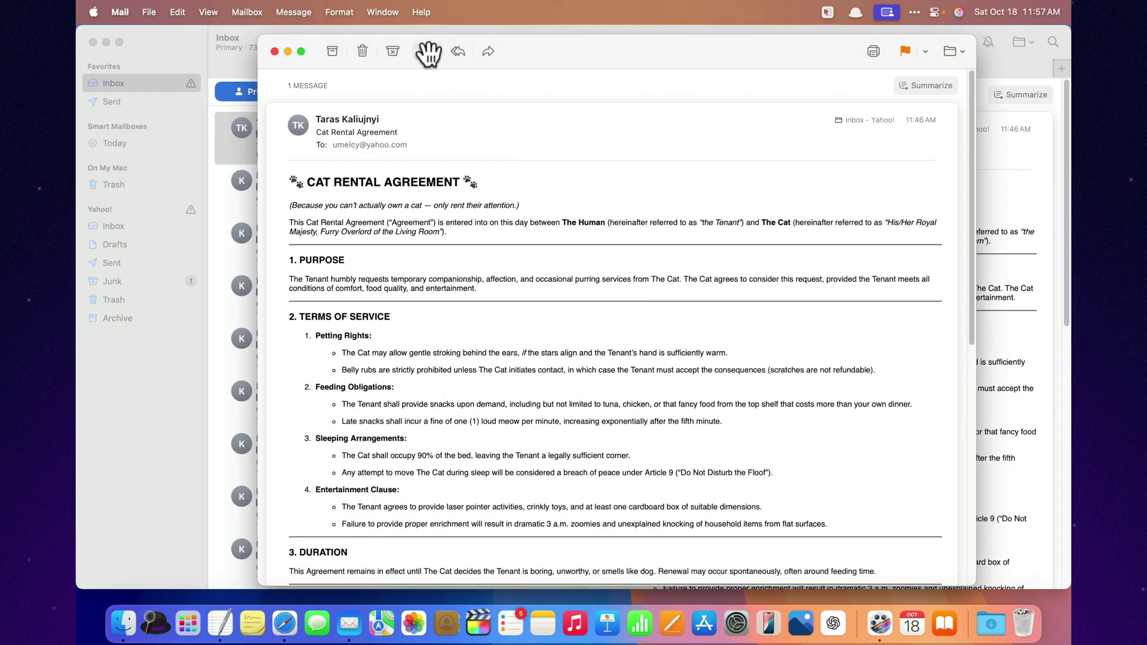
Reply to the agreement, summarize it with Writing Tools, and insert the 'I accept the terms' Smart Reply
click(429, 53)
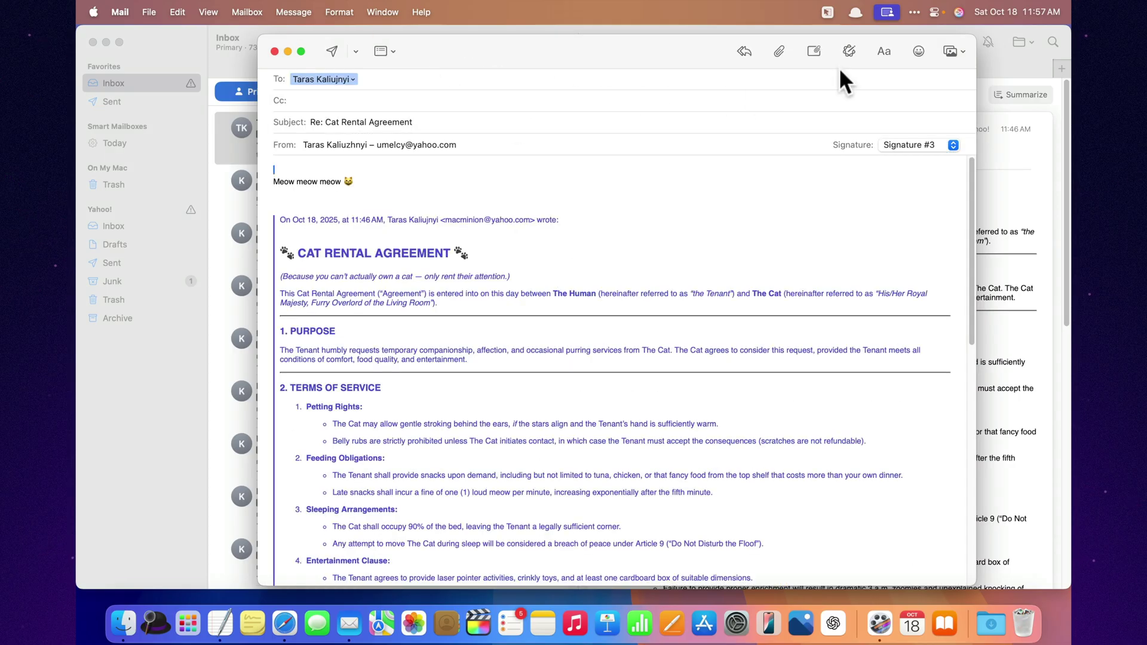
click(850, 52)
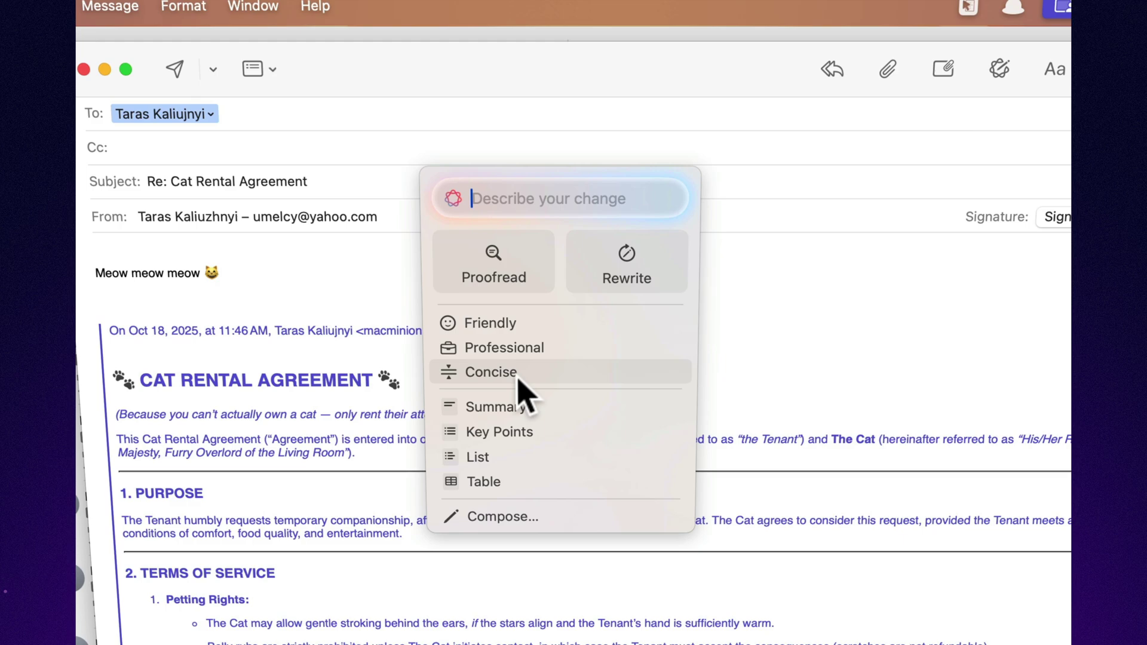
click(509, 407)
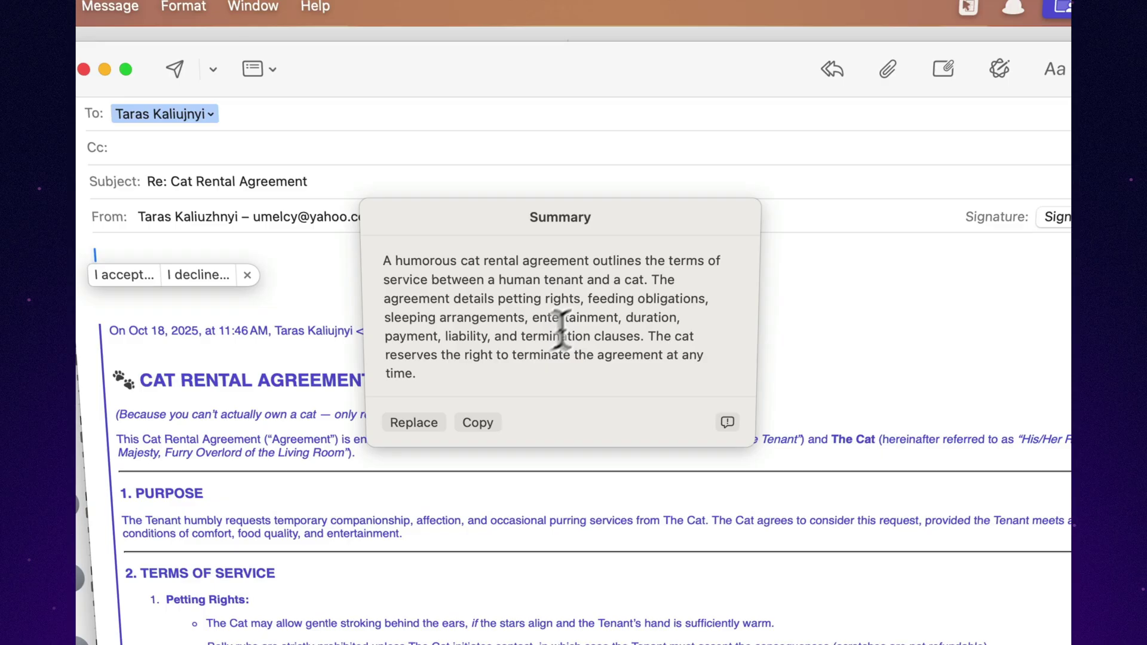
click(135, 276)
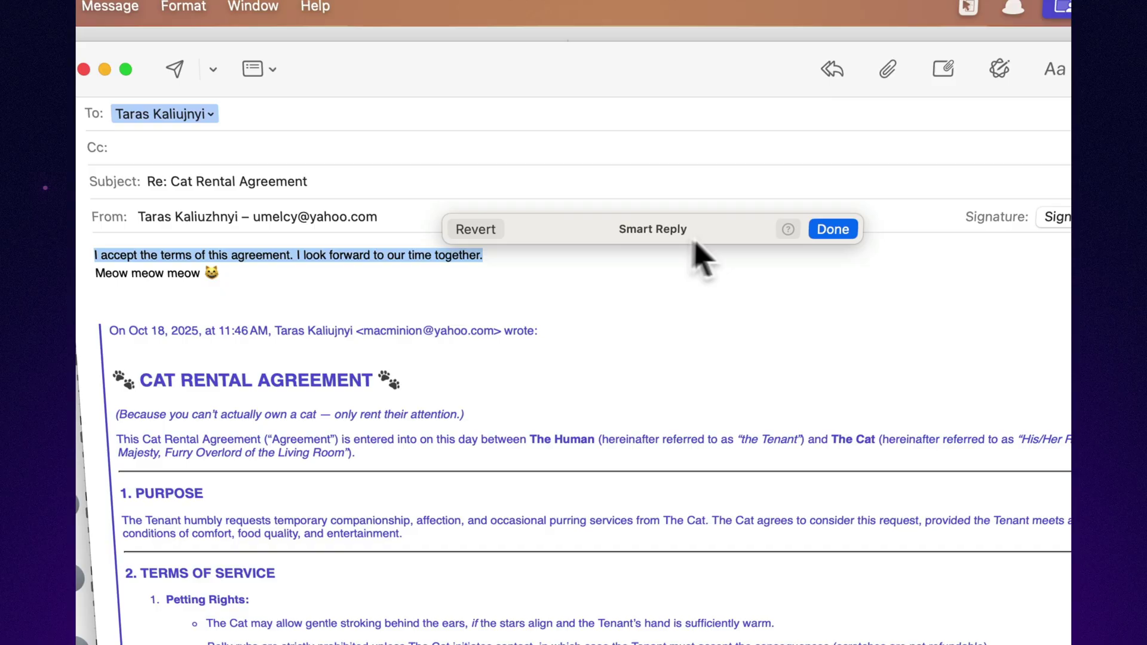
click(832, 231)
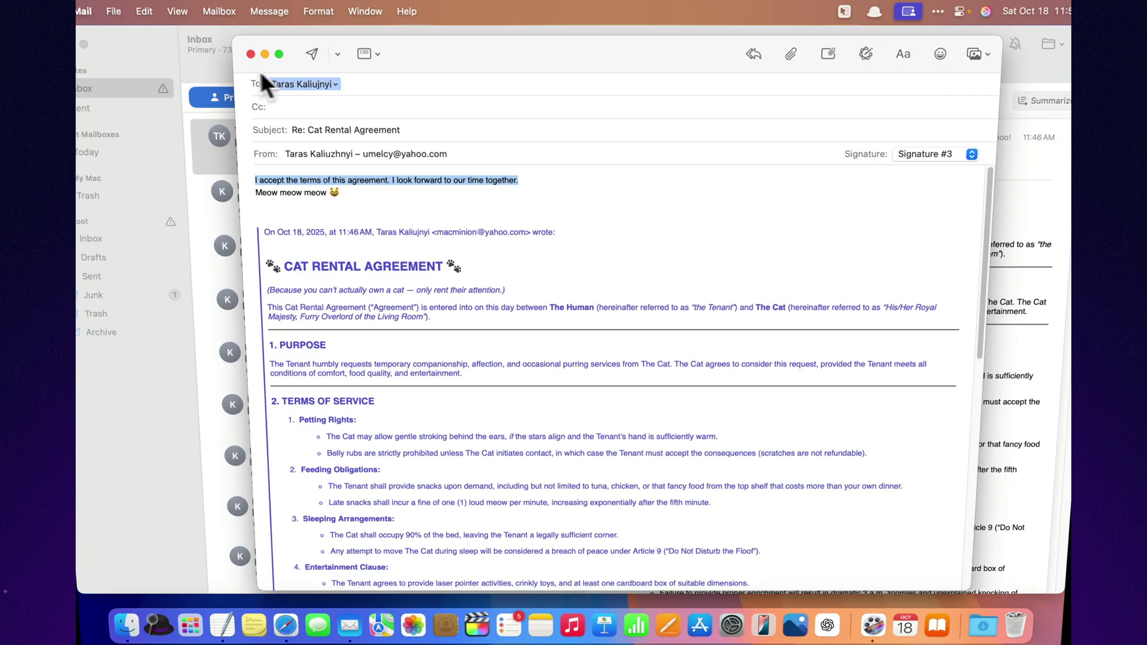
Close the reply and set the agreement sender's category to Automatically
click(251, 54)
right_click(400, 133)
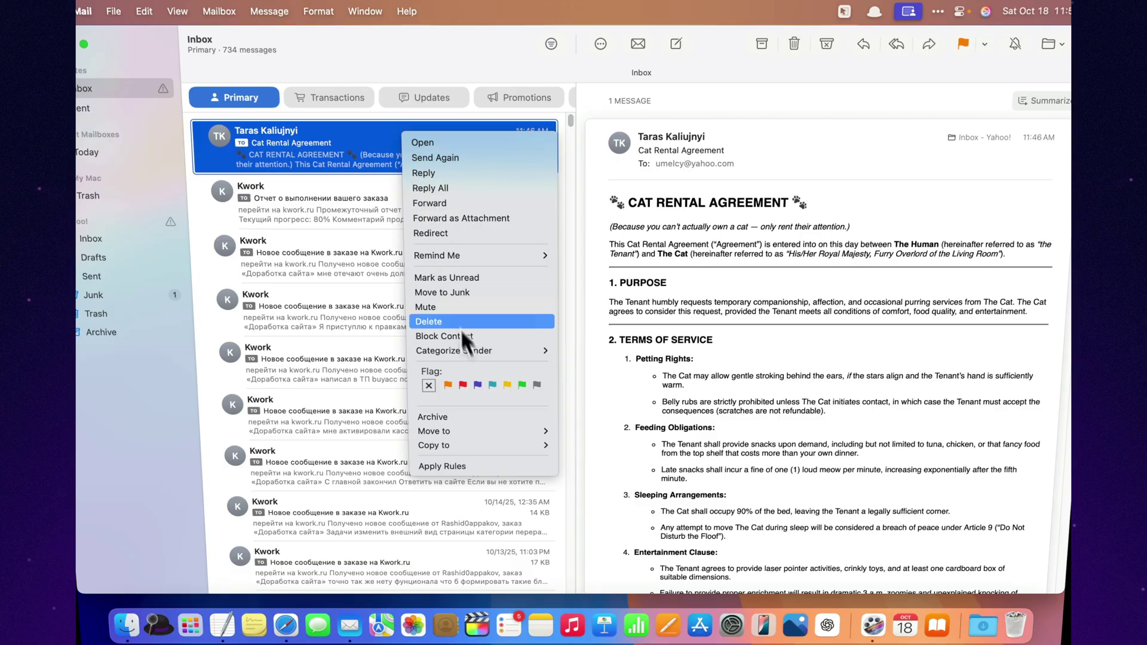
mouse_move(472, 350)
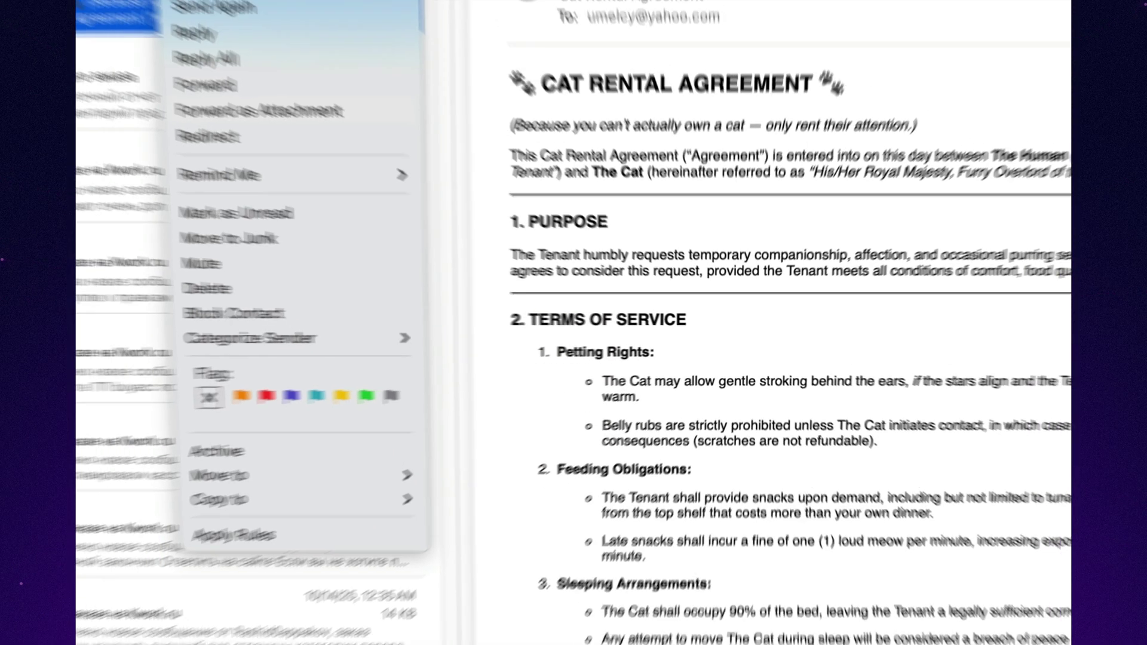
click(330, 139)
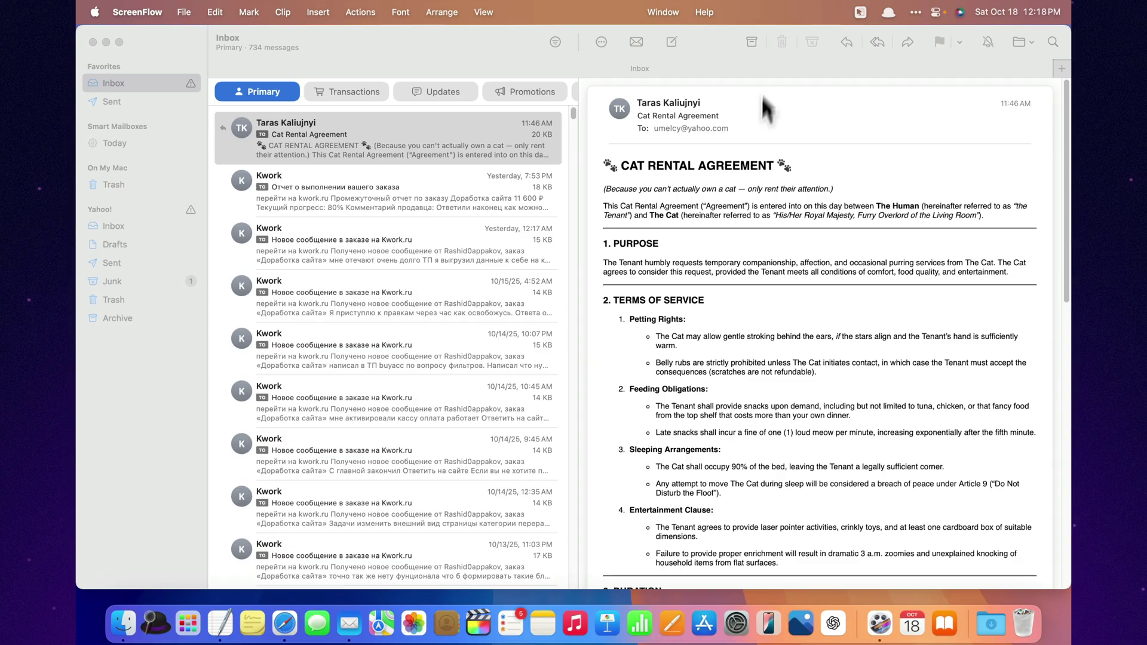
Send a reply containing '123' to the agreement, then undo the send
click(768, 77)
click(845, 43)
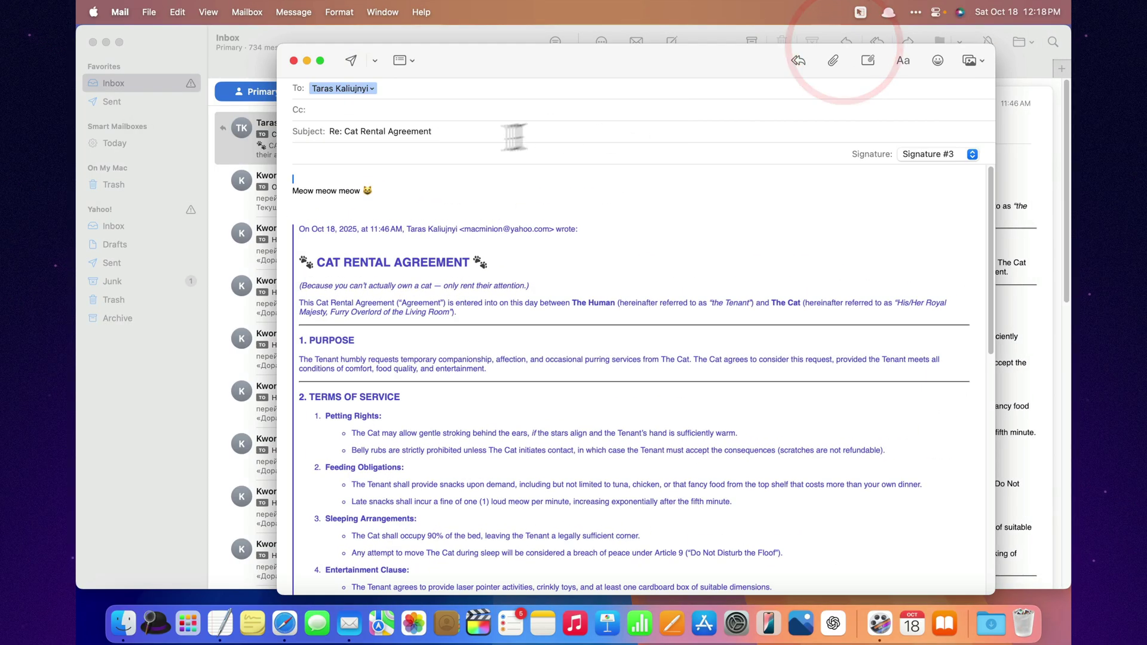
text(123)
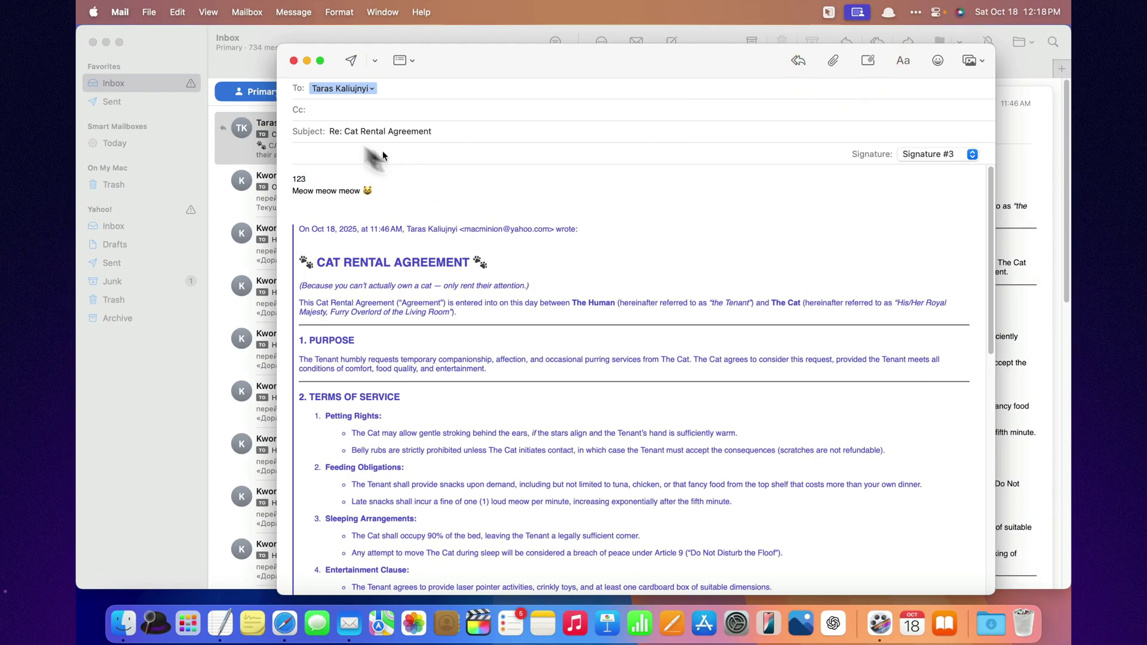
click(347, 59)
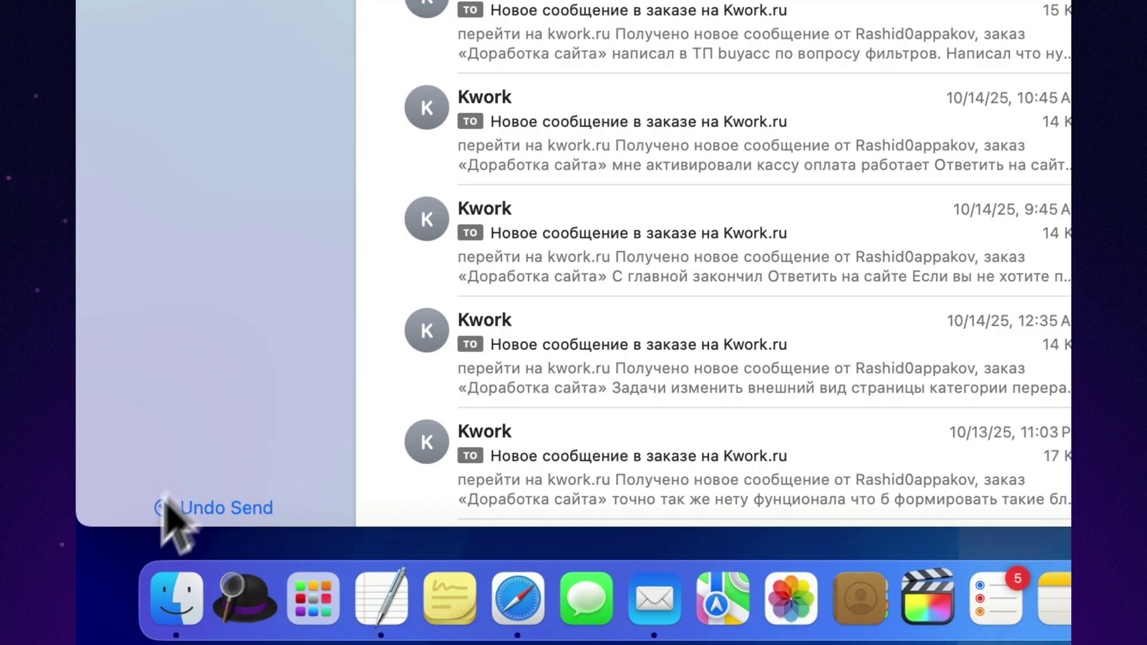
click(216, 507)
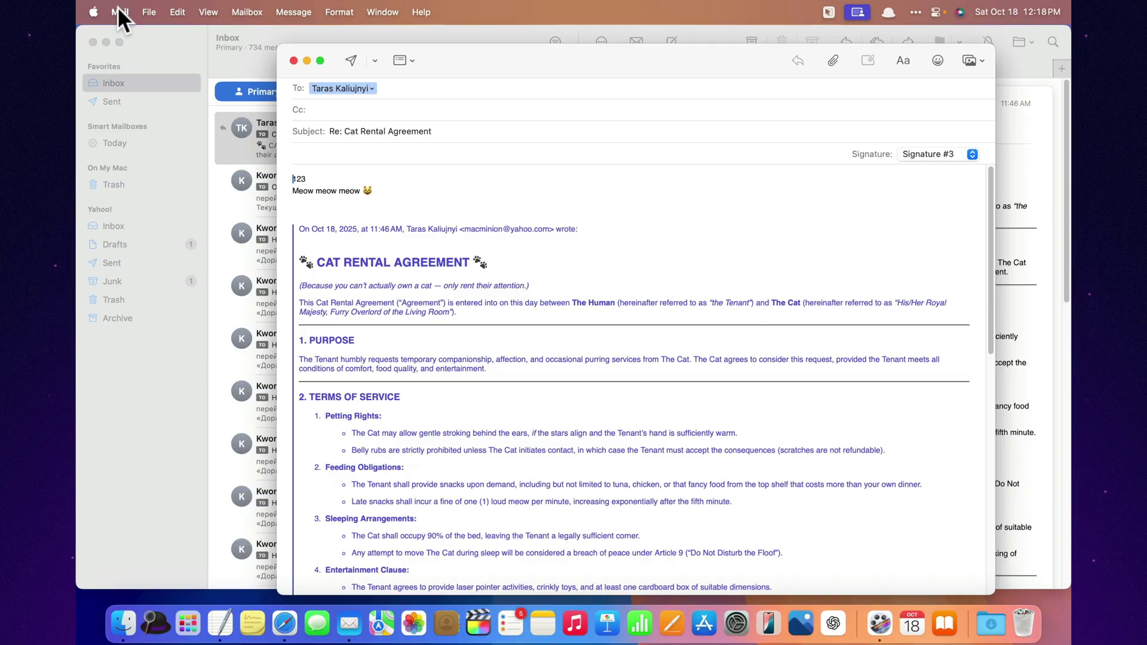
Keep Composing's undo send delay at 10 Seconds, then close Settings and the draft
click(119, 11)
click(120, 55)
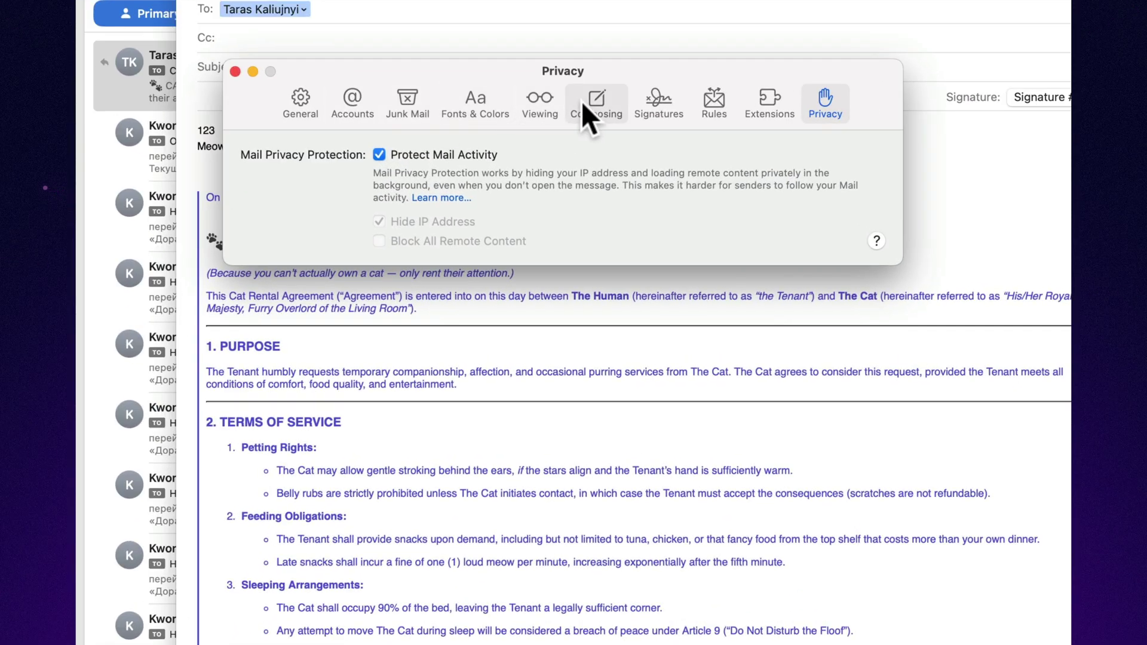
click(582, 156)
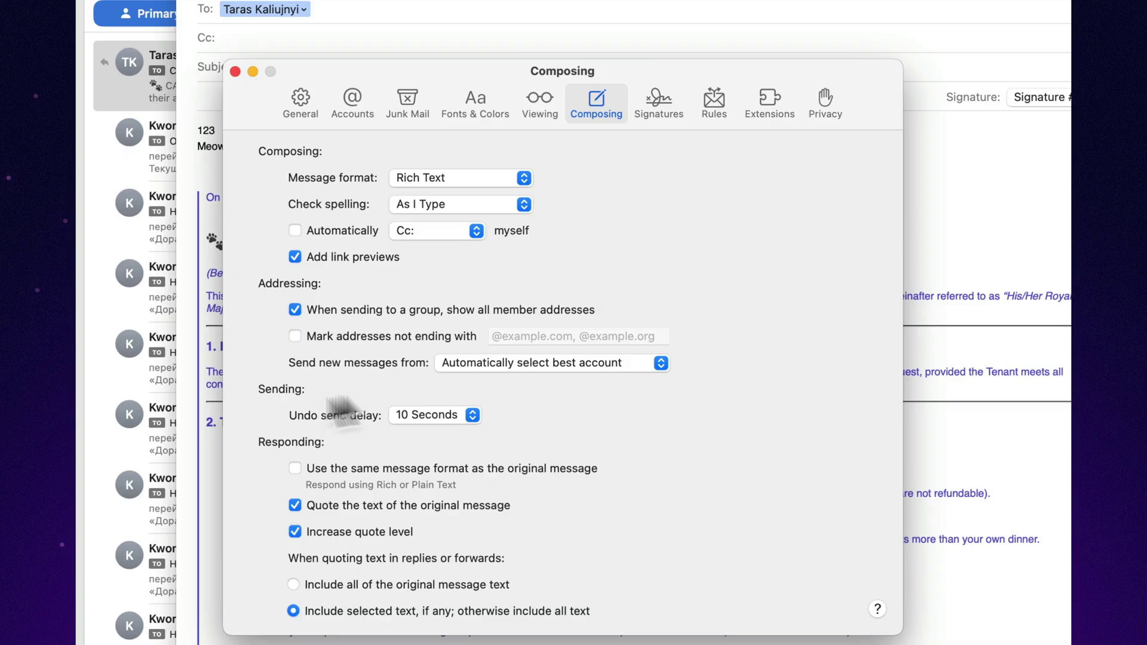
click(441, 417)
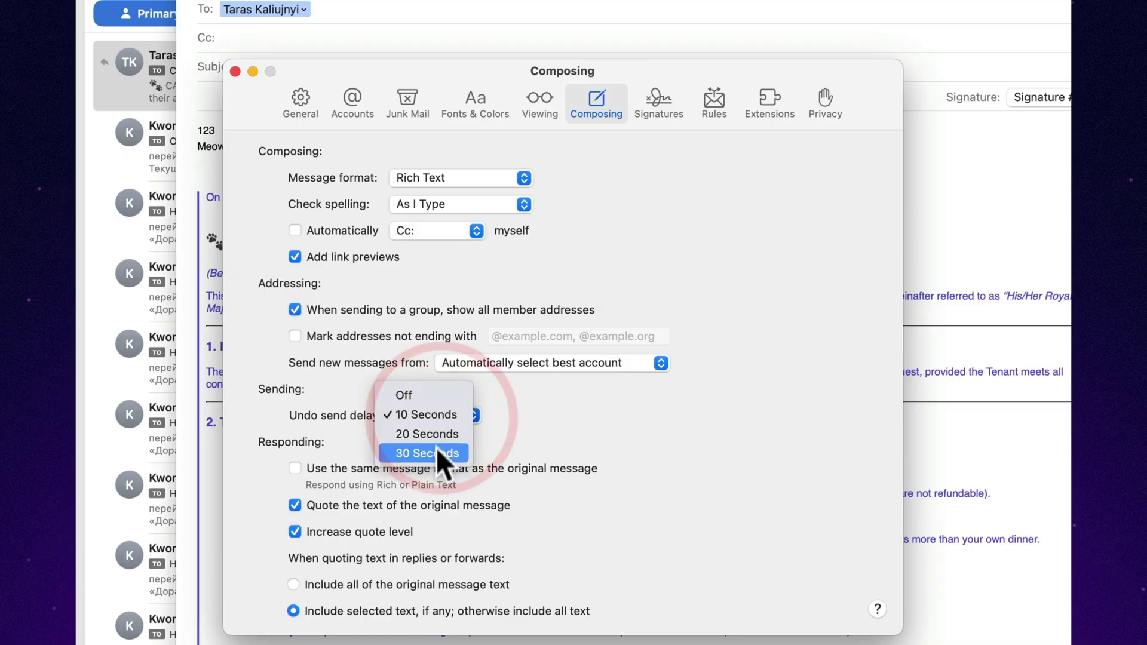
click(548, 436)
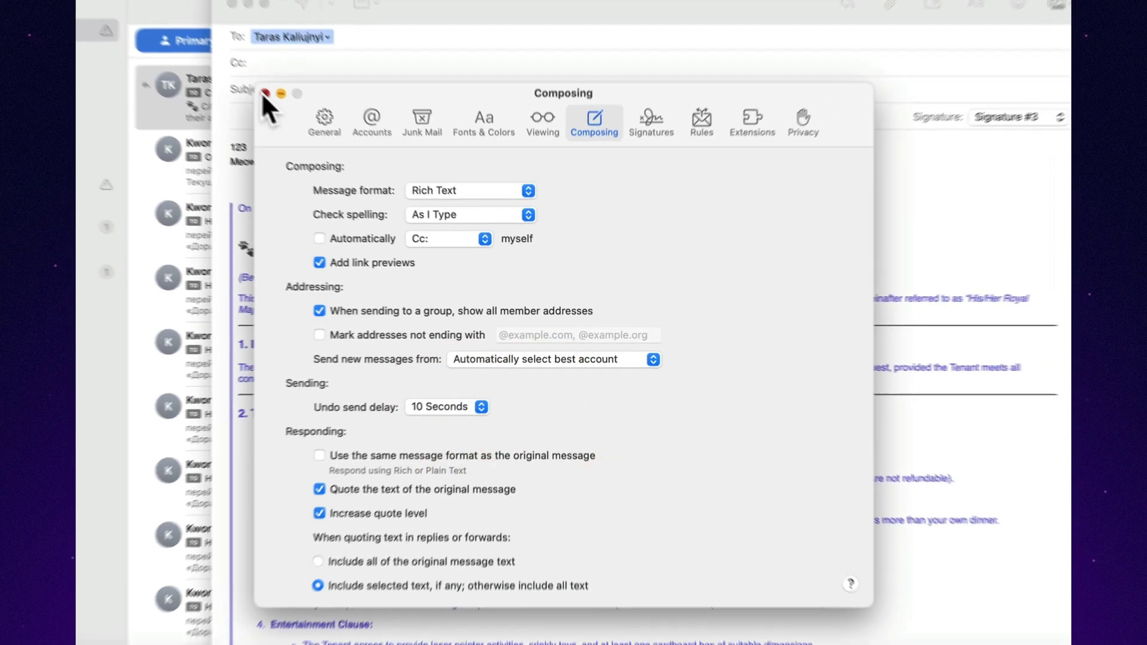
click(235, 71)
click(292, 60)
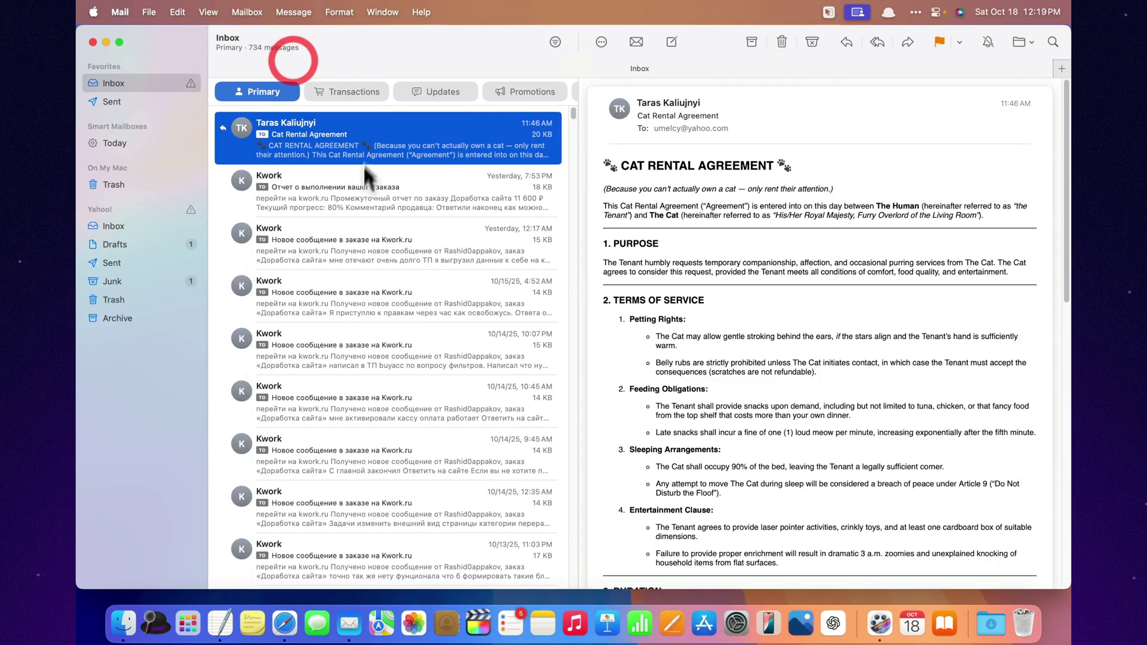
Add a Remind Me in 1 Hour reminder to the Cat Rental Agreement and view the Remind Me mailbox
right_click(425, 130)
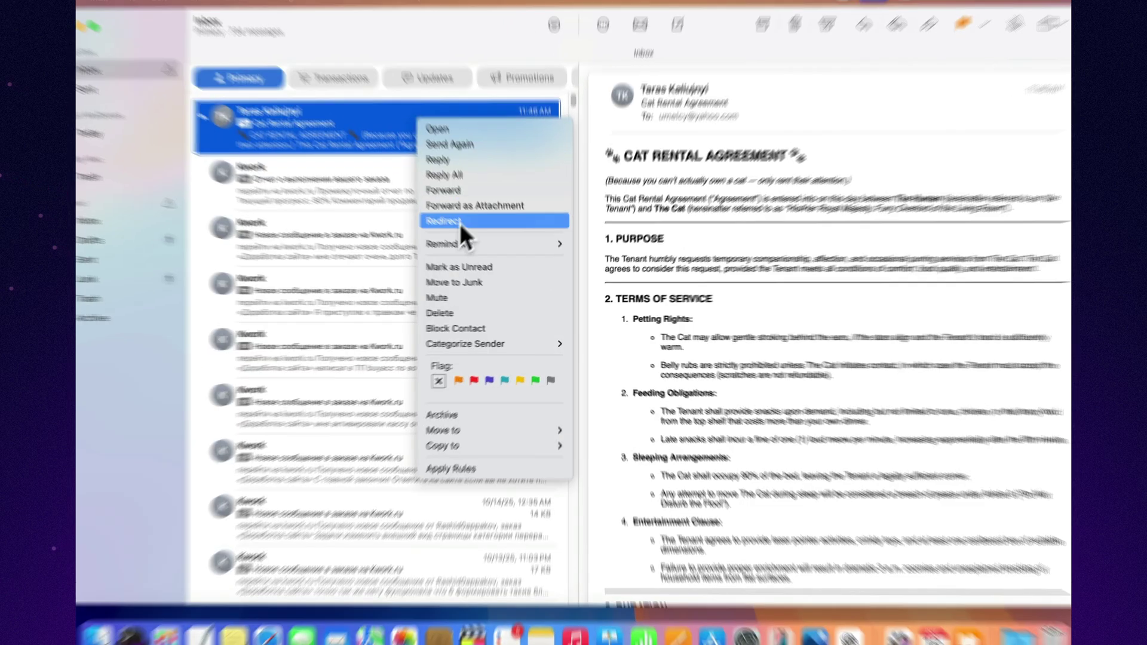
mouse_move(556, 248)
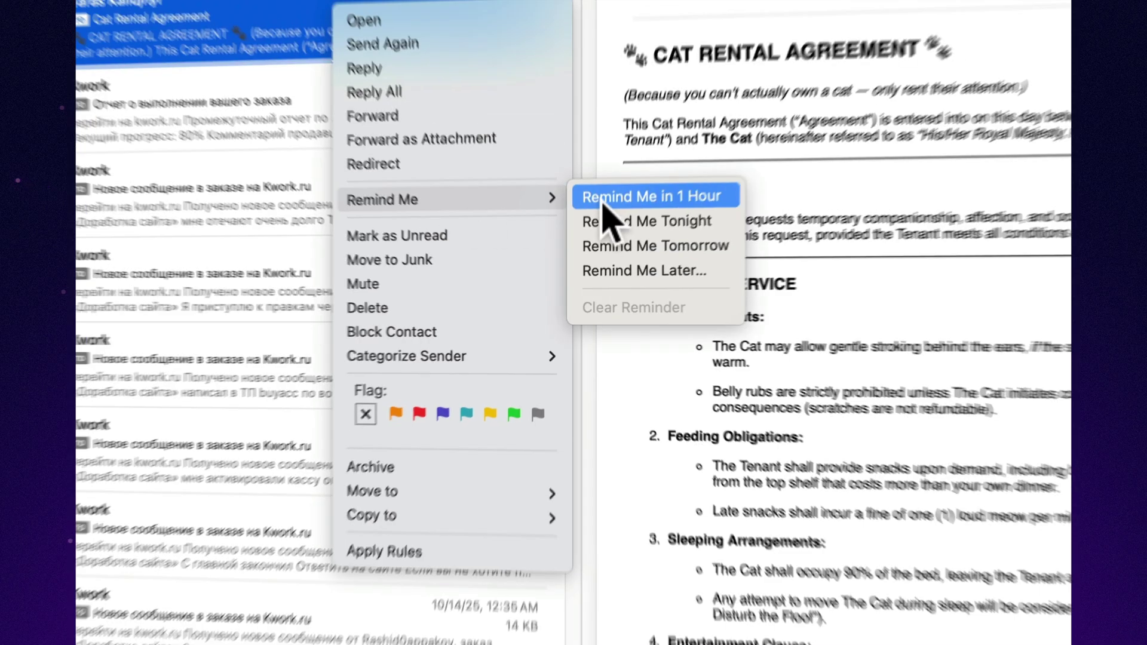
click(603, 205)
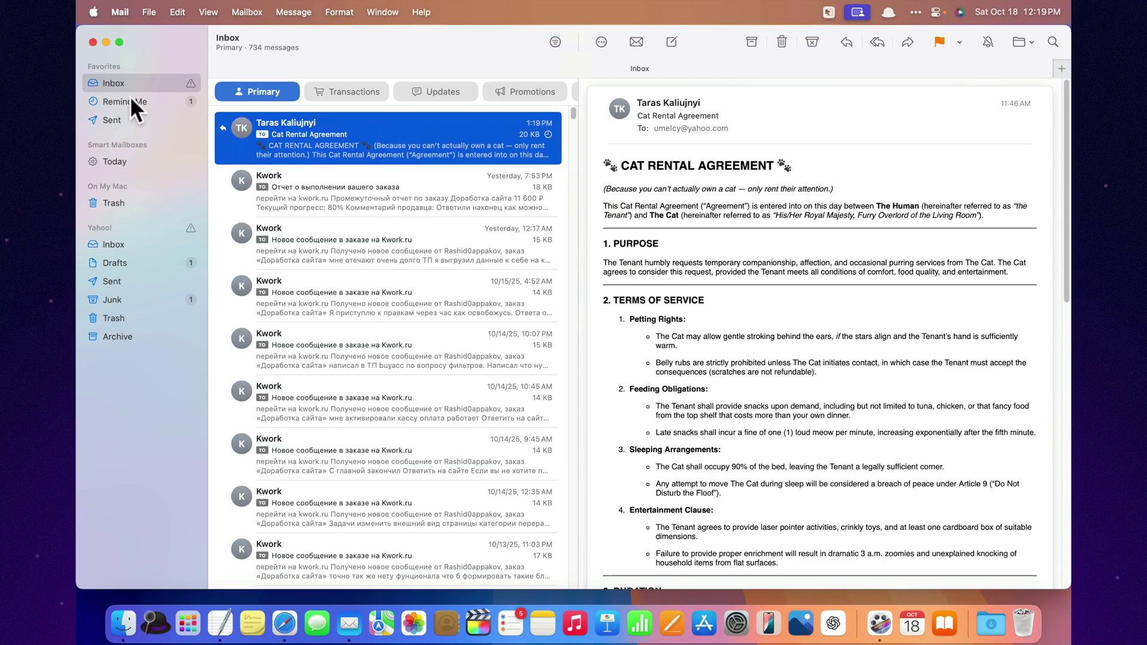
click(132, 102)
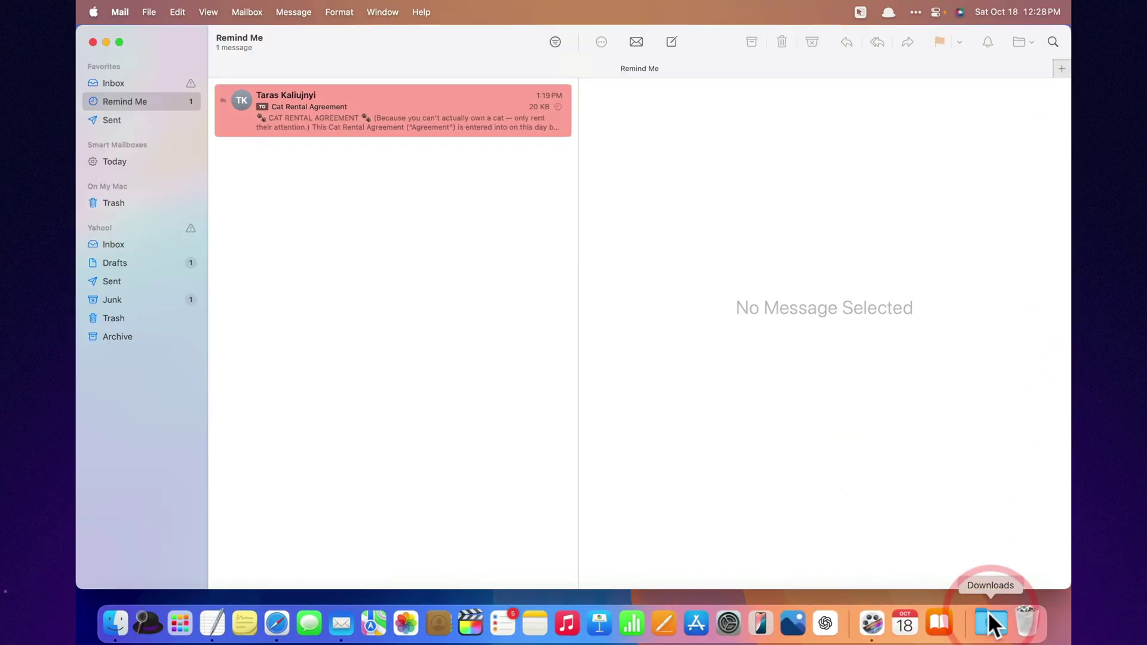
right_click(416, 110)
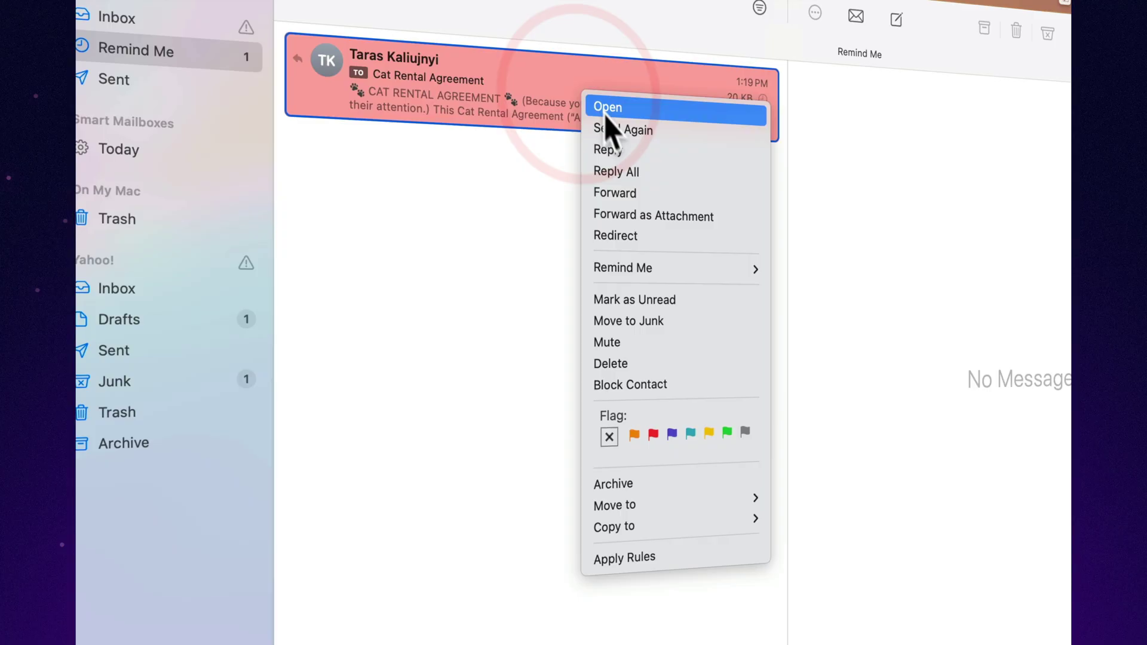
click(665, 386)
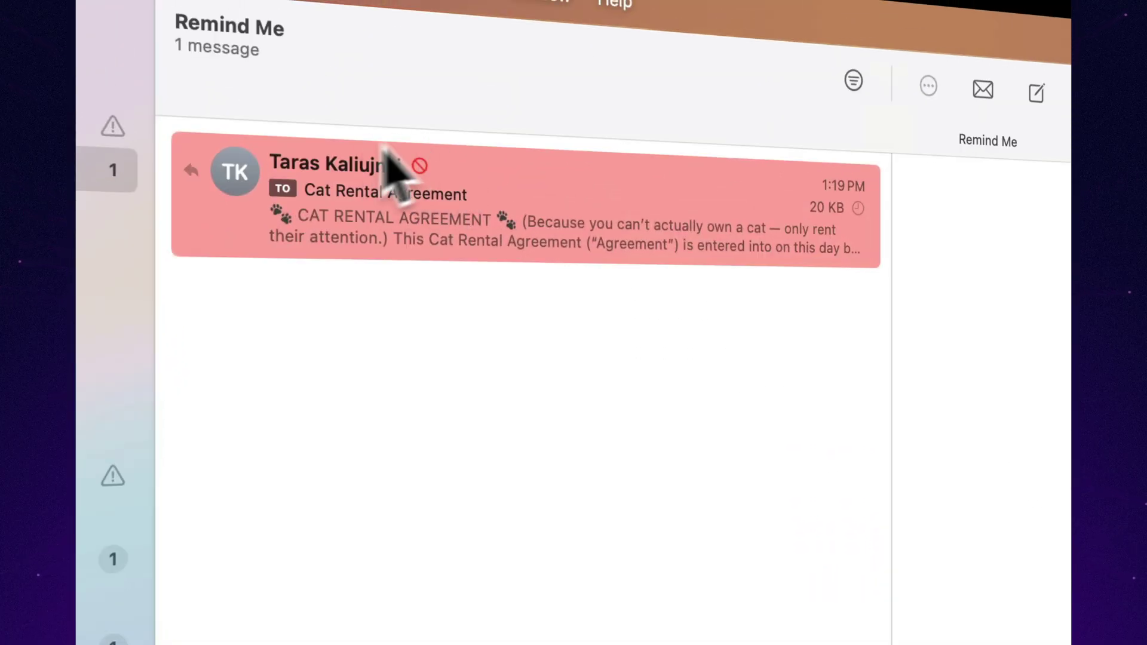
right_click(599, 194)
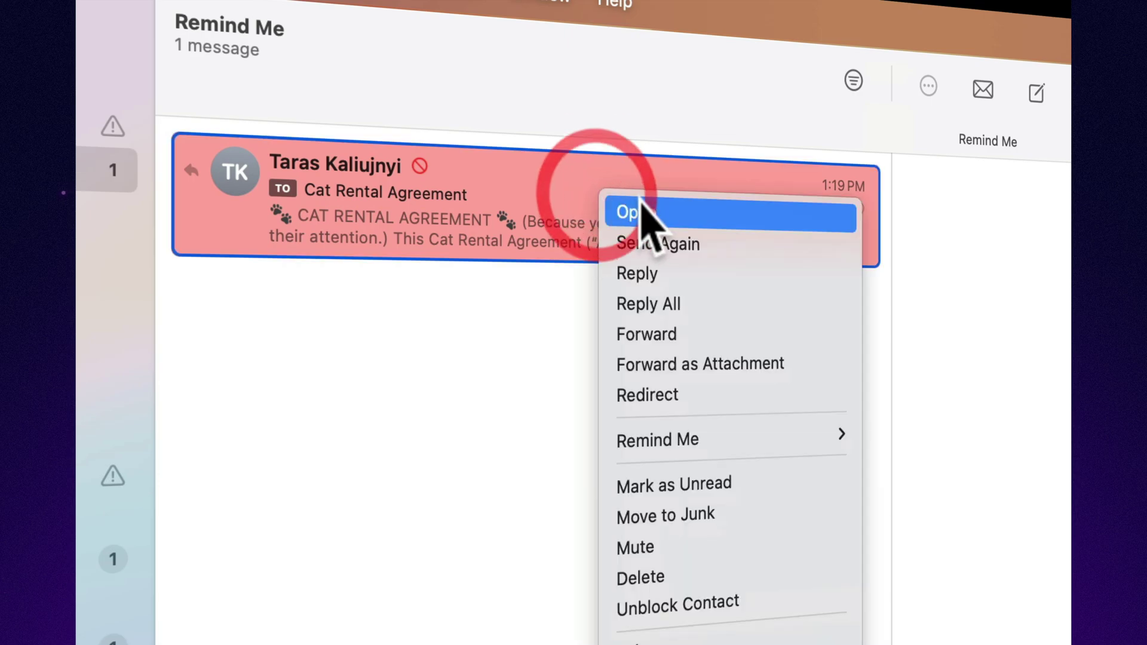
click(751, 599)
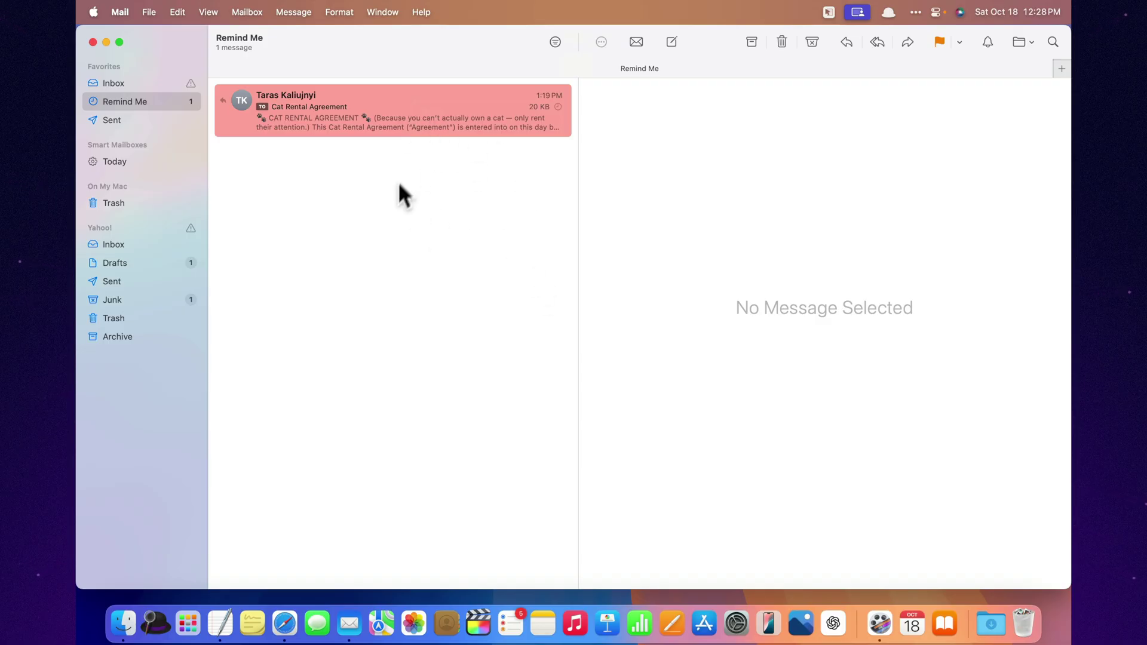
Go back to the Inbox and mute the Kwork order progress report conversation
right_click(479, 102)
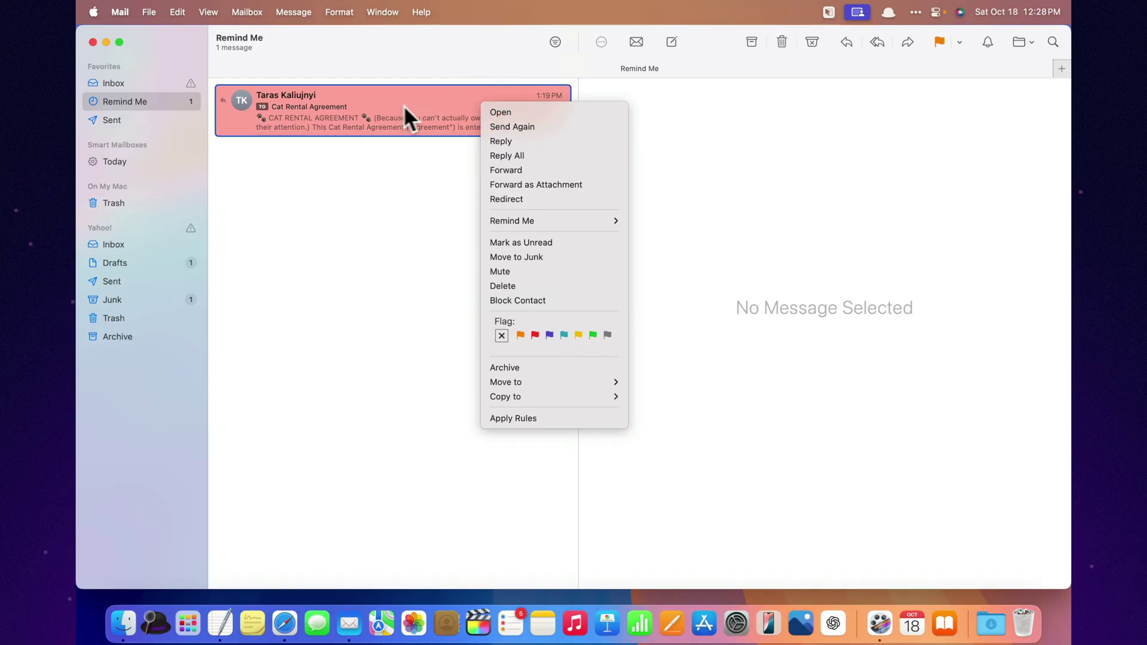
click(137, 102)
click(134, 80)
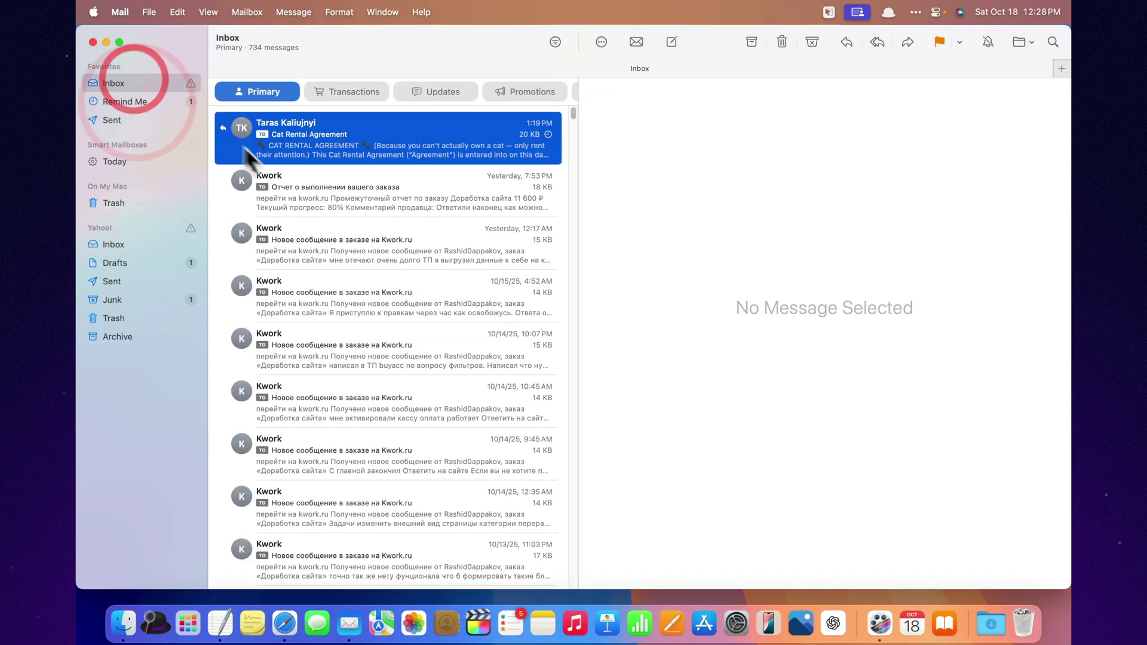
right_click(321, 174)
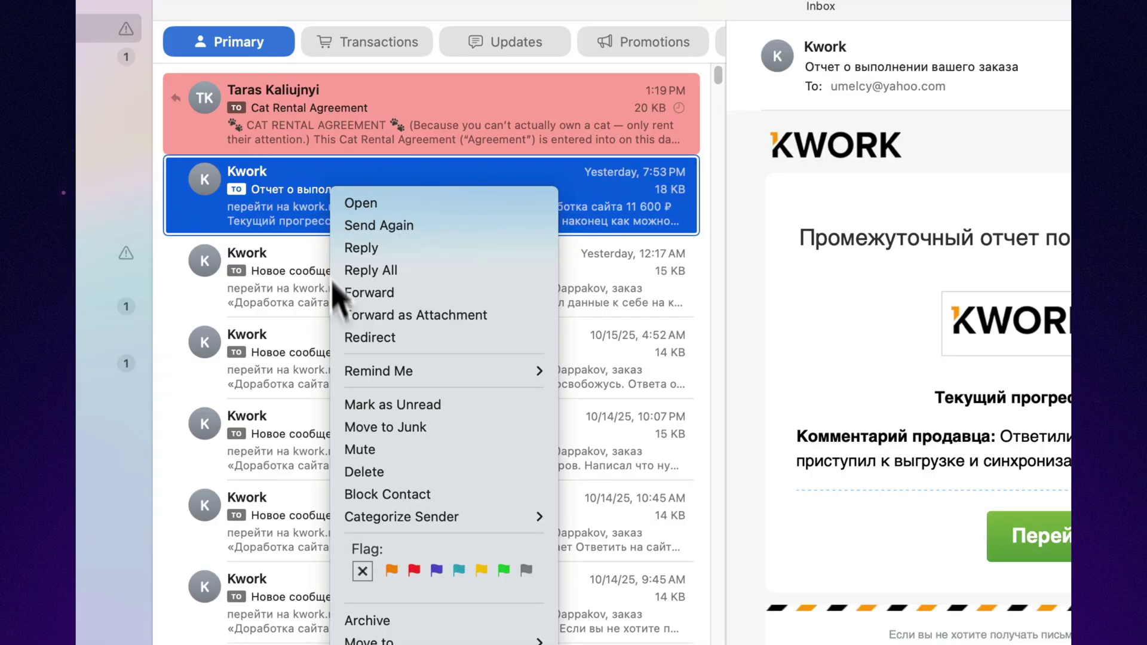
click(384, 452)
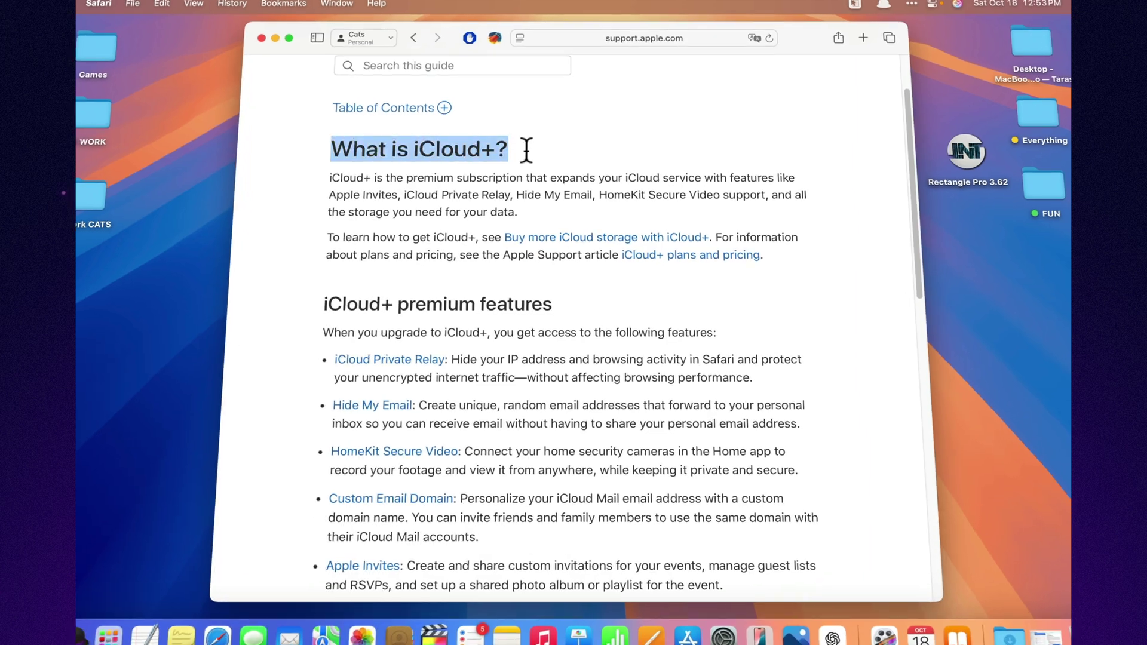
Open and read Apple's Hide My Email guide in Safari, then bring up System Settings
scroll(466, 212, down, 5)
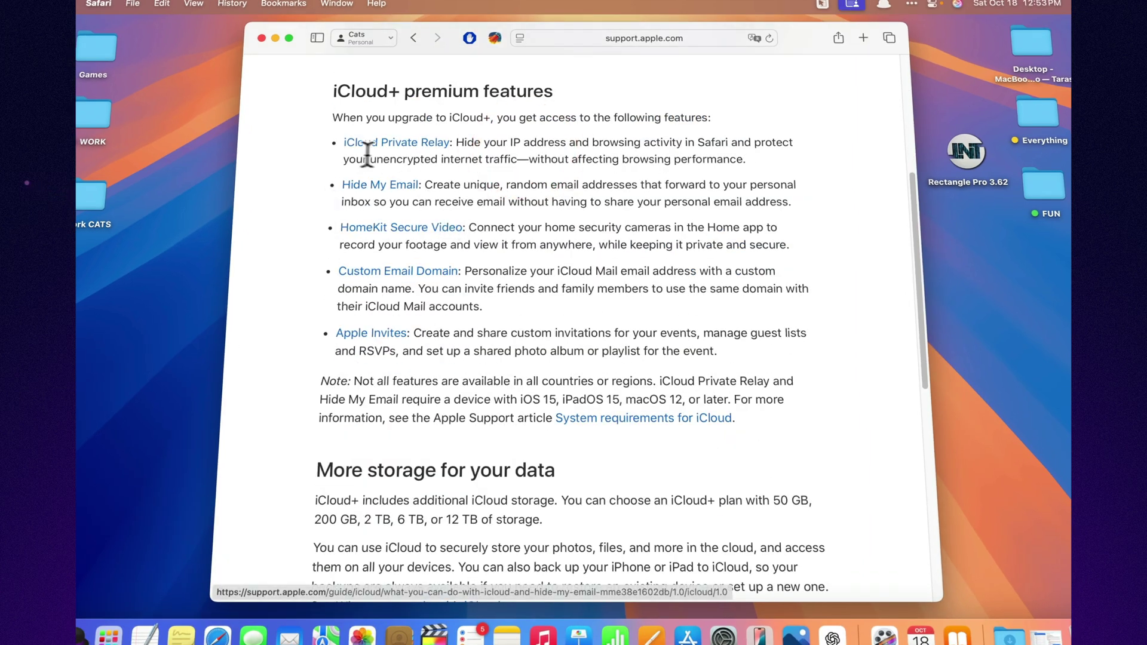
click(366, 186)
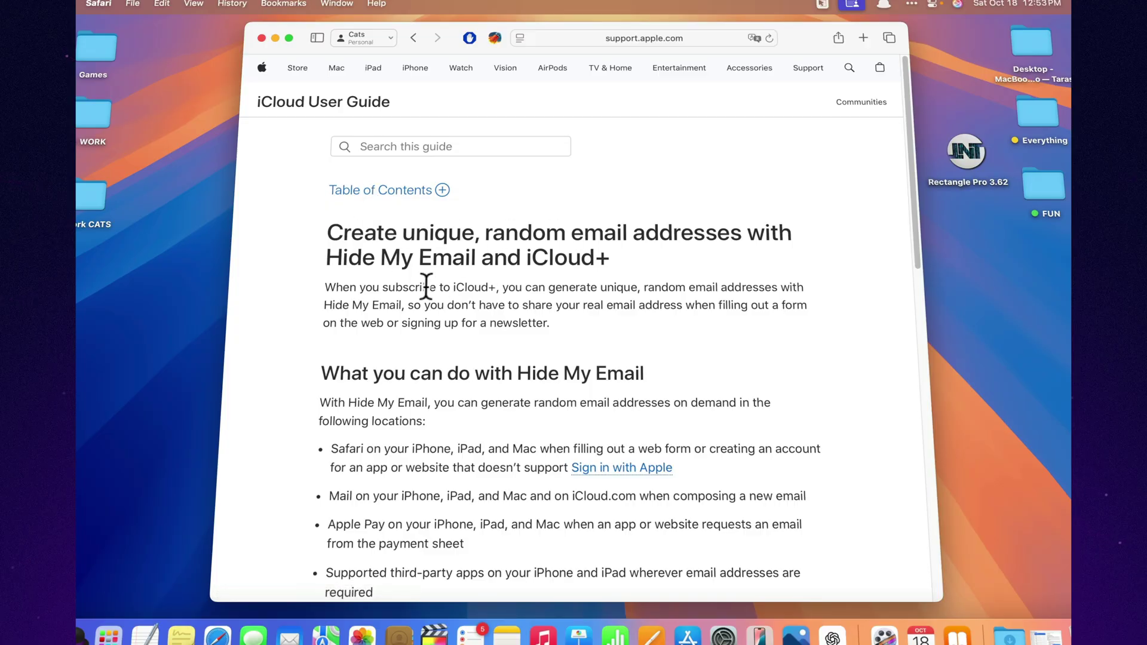
scroll(418, 286, down, 6)
scroll(416, 286, down, 3)
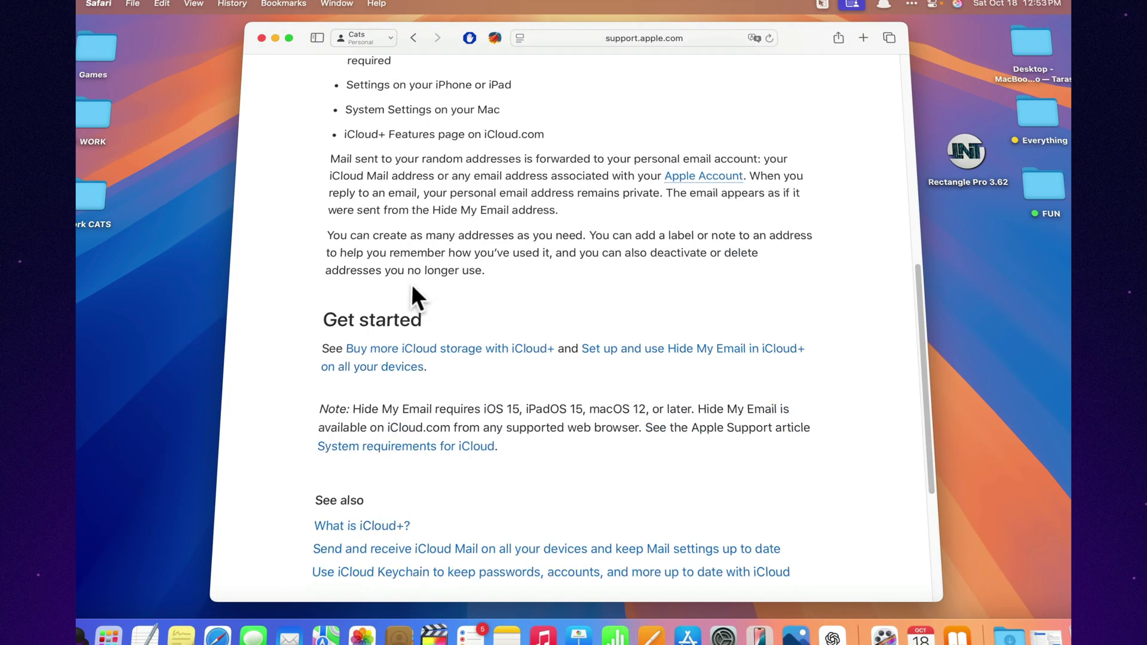
scroll(445, 242, down, 3)
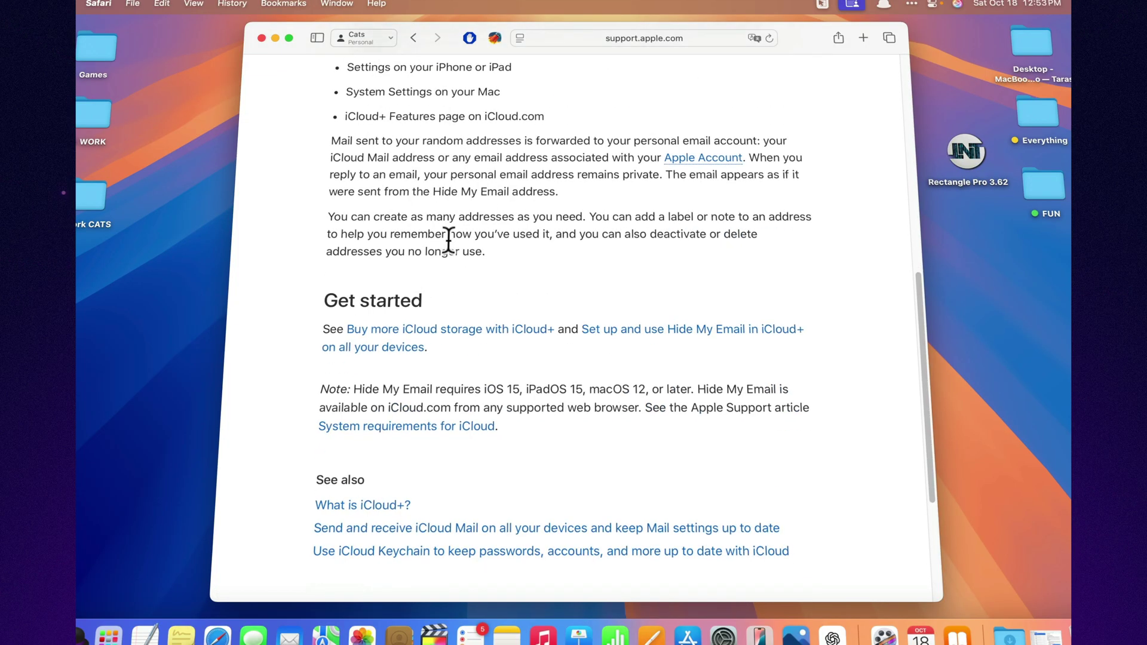
scroll(445, 245, up, 5)
scroll(443, 241, up, 8)
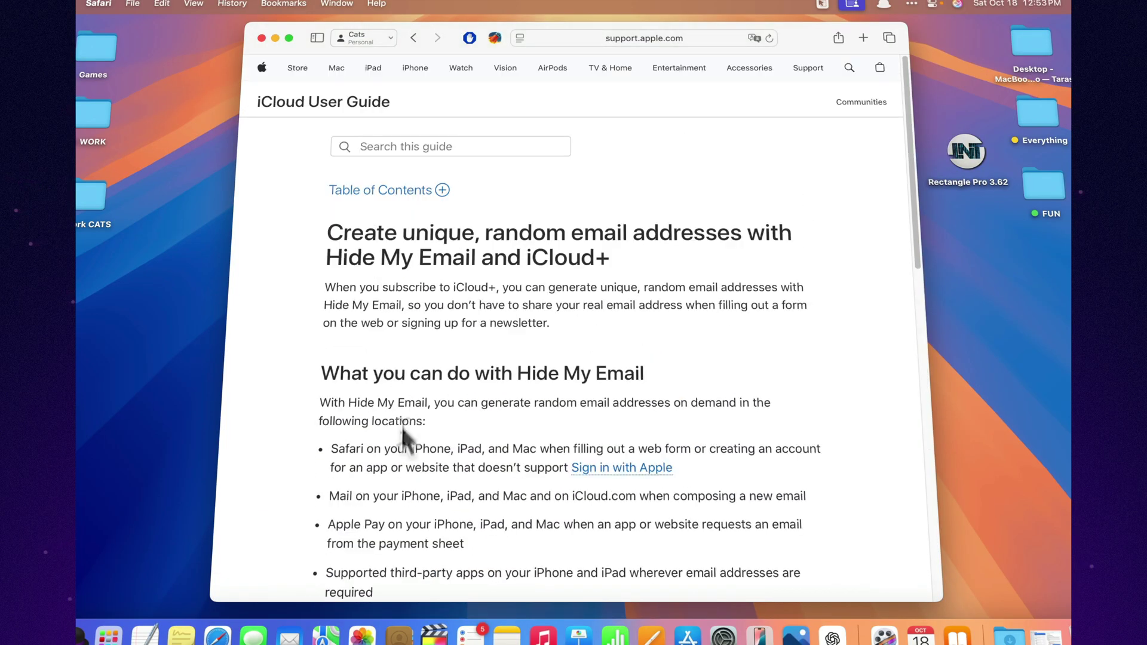
scroll(402, 433, down, 4)
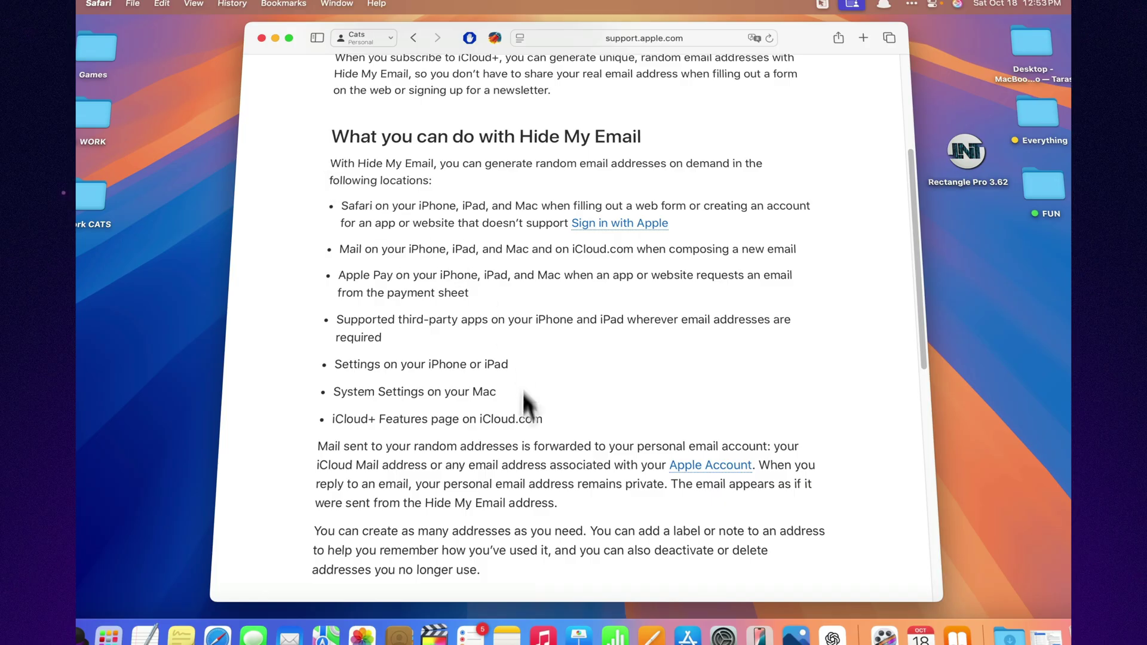
click(725, 632)
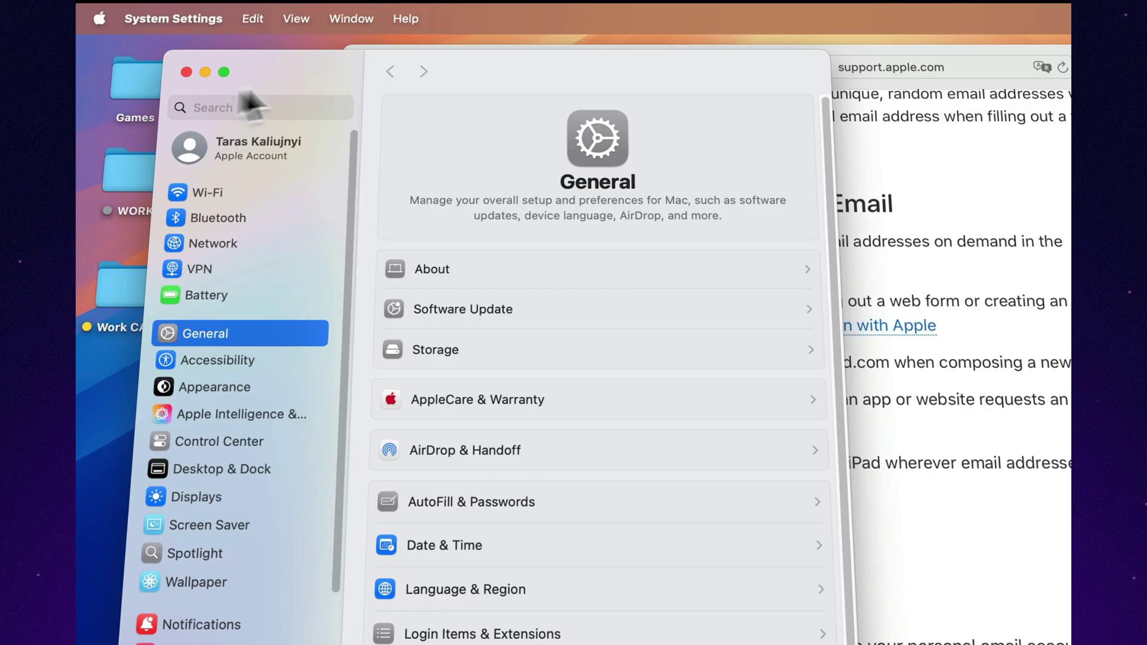
Close System Settings and the Safari Hide My Email guide window
click(187, 71)
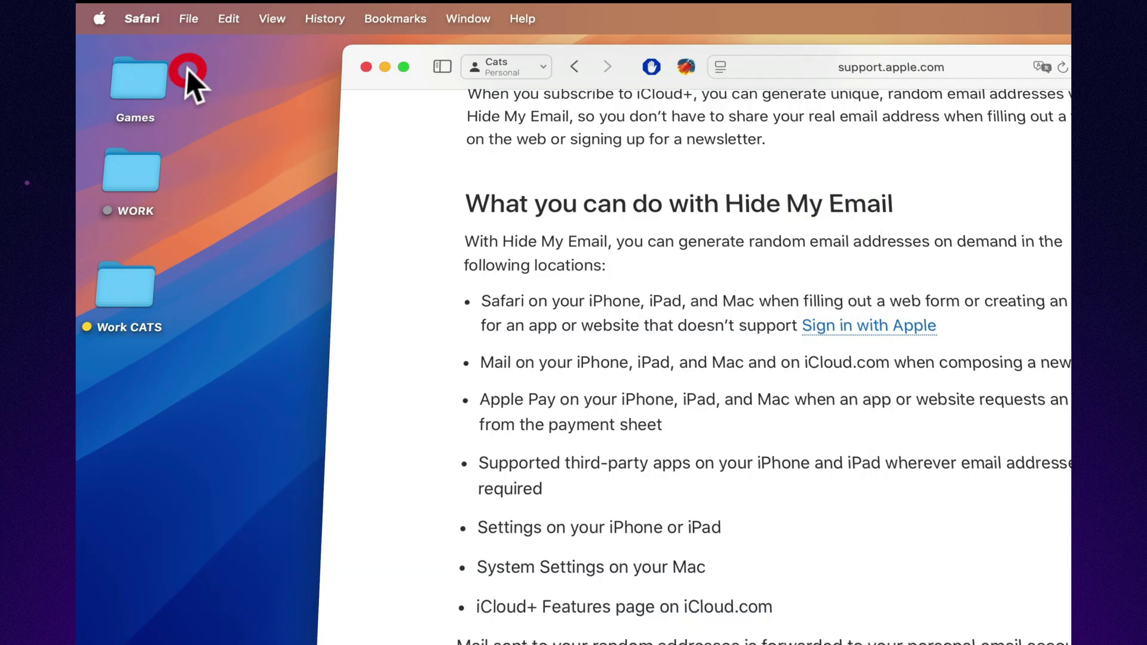
click(366, 66)
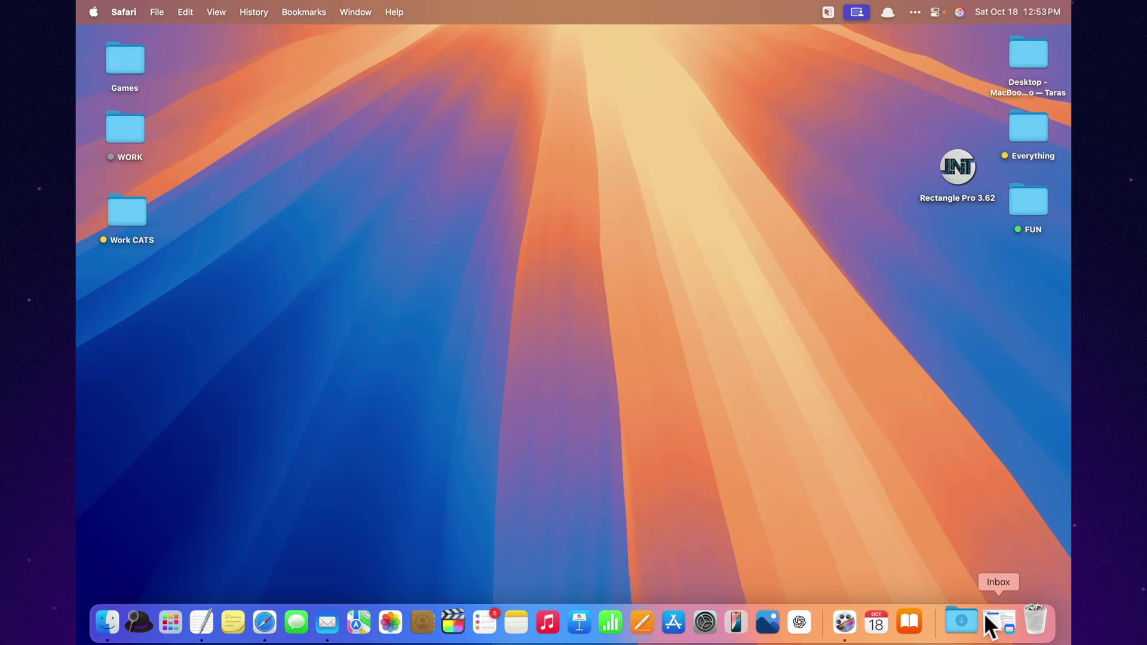
Back in Mail, create a smart mailbox matching all messages whose From contains the agreement sender's address
click(985, 620)
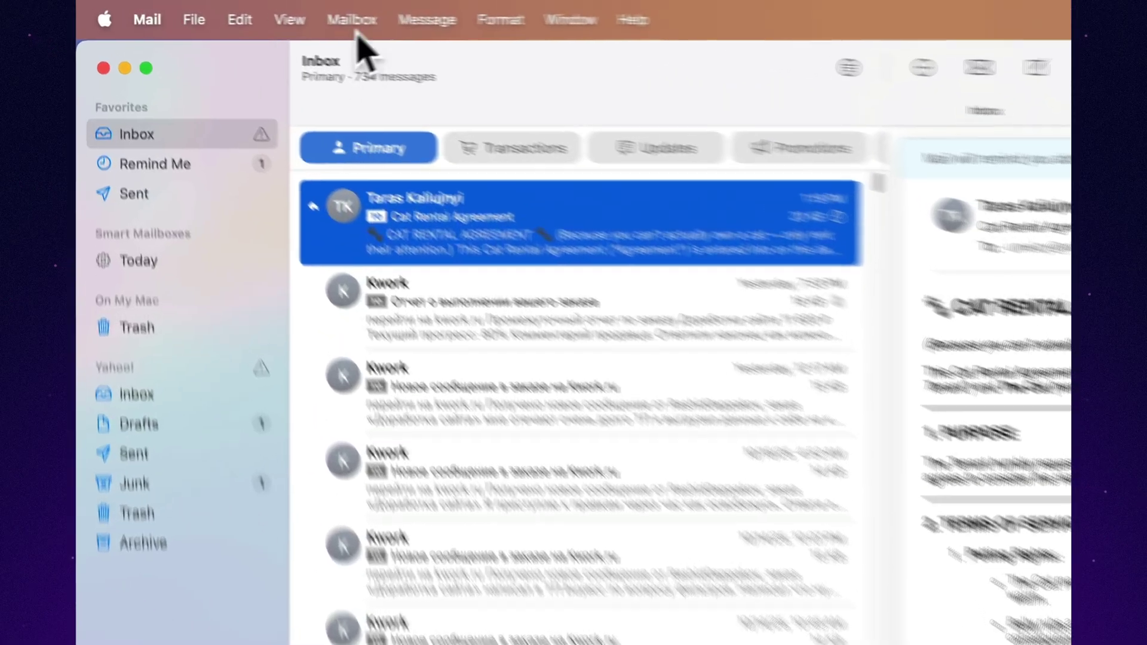
click(248, 14)
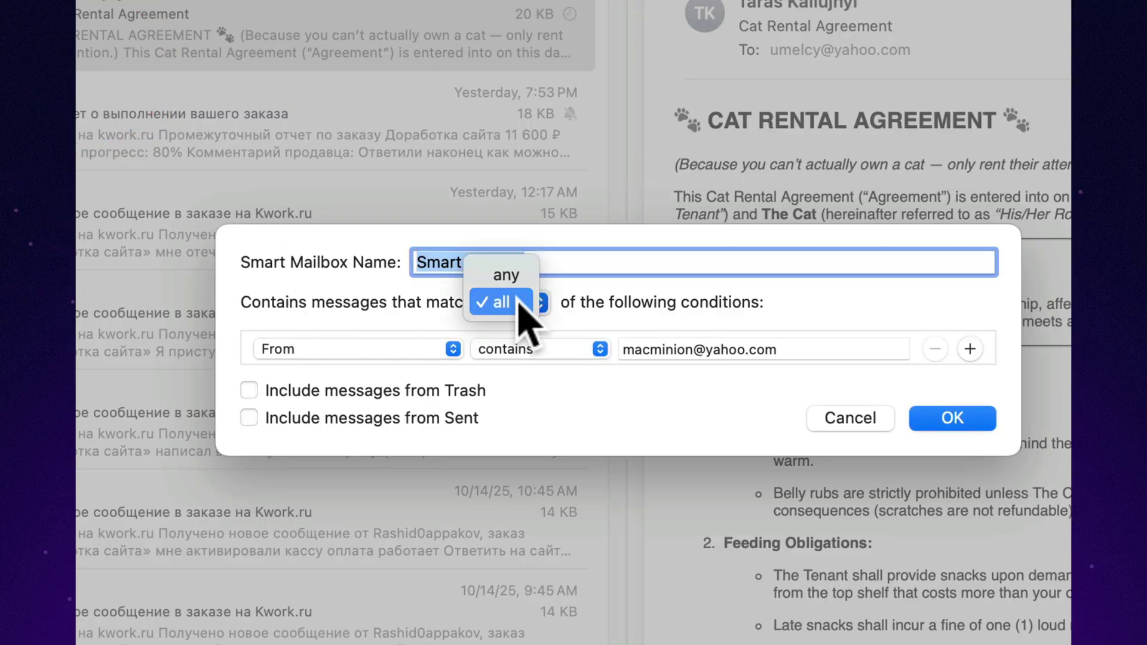
click(517, 304)
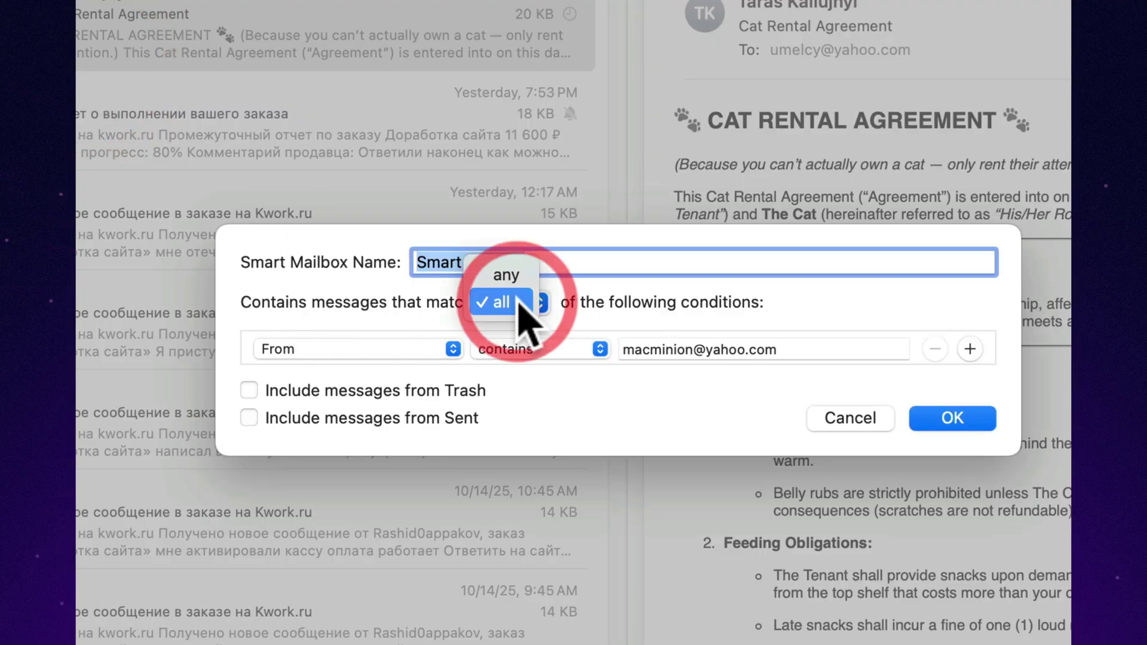
click(371, 349)
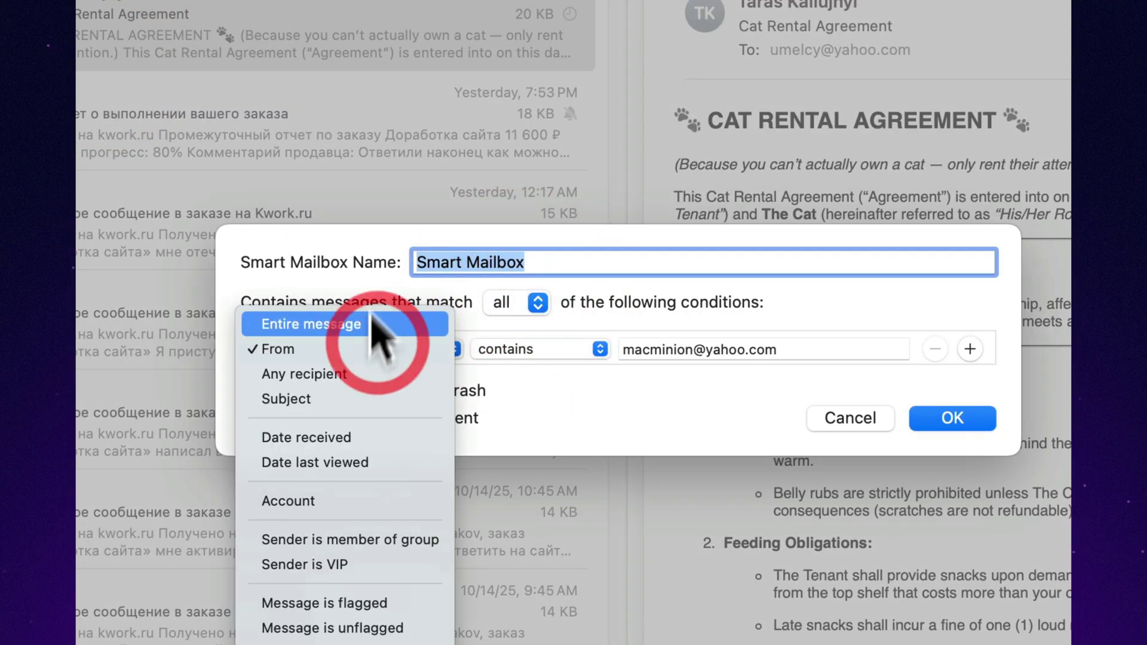
click(591, 412)
click(511, 349)
click(518, 351)
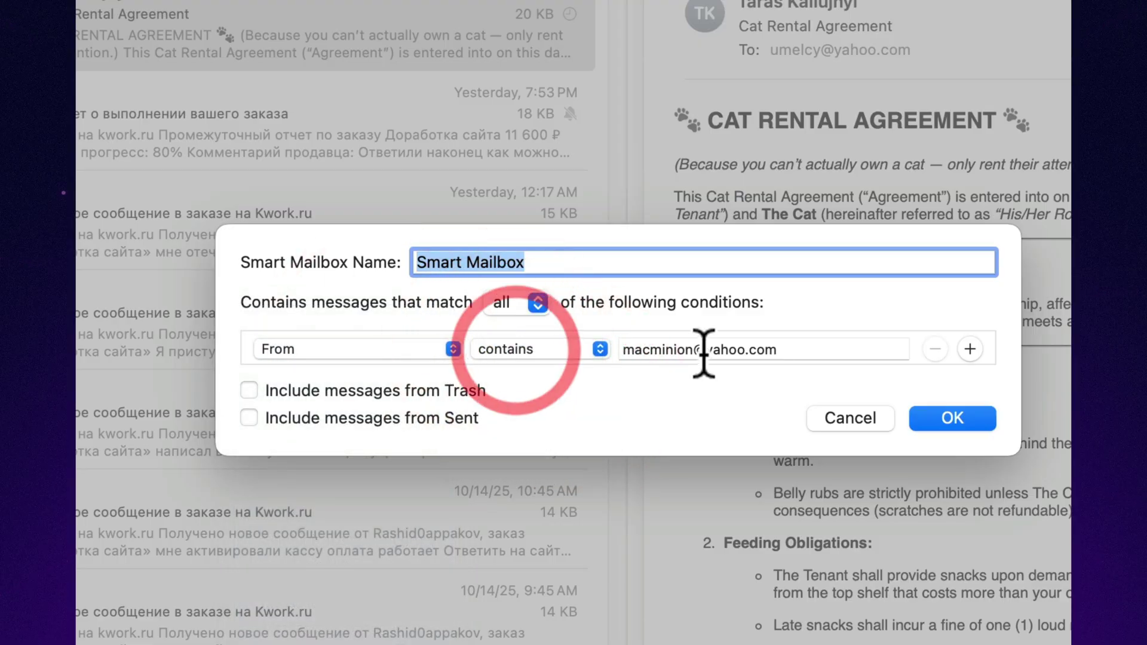
click(333, 353)
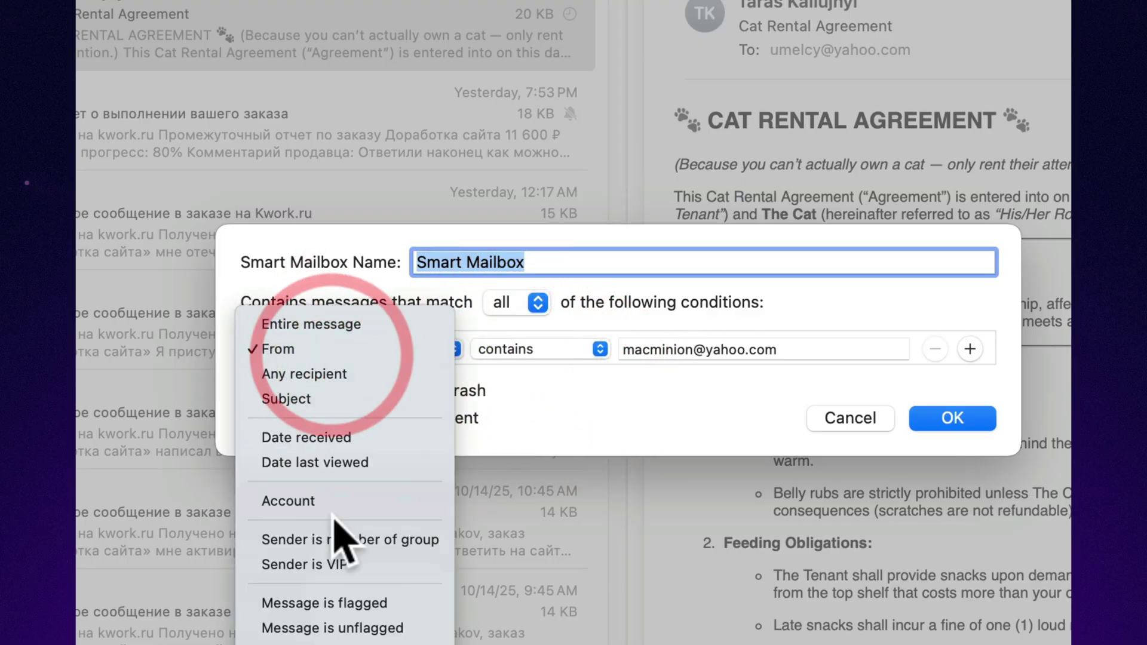
click(556, 426)
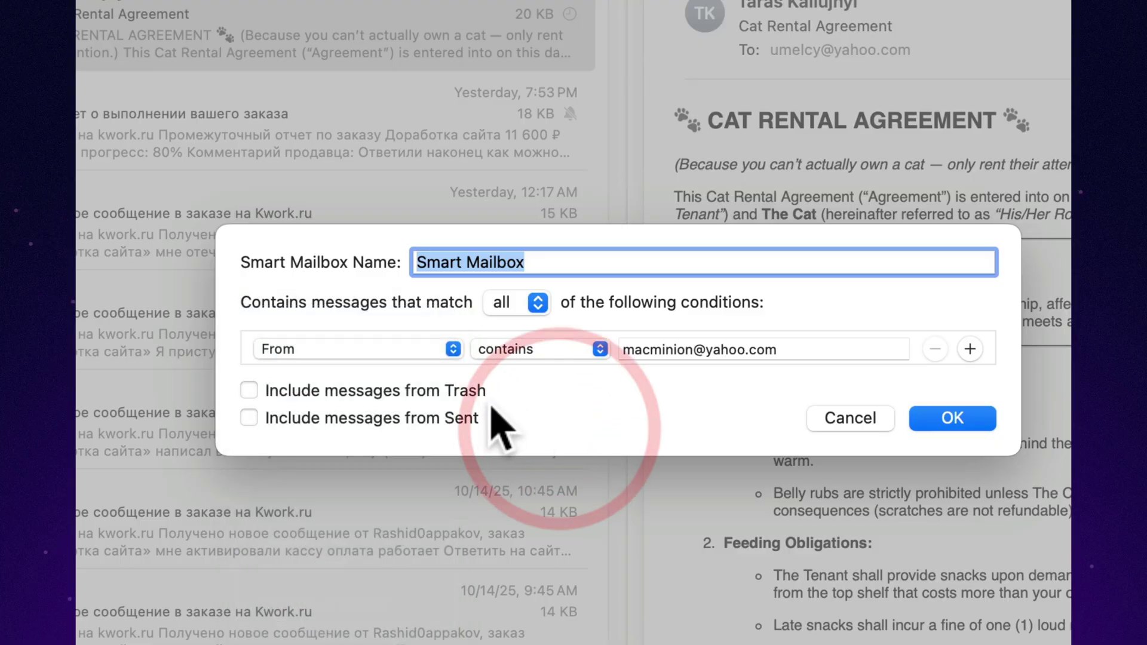
click(950, 418)
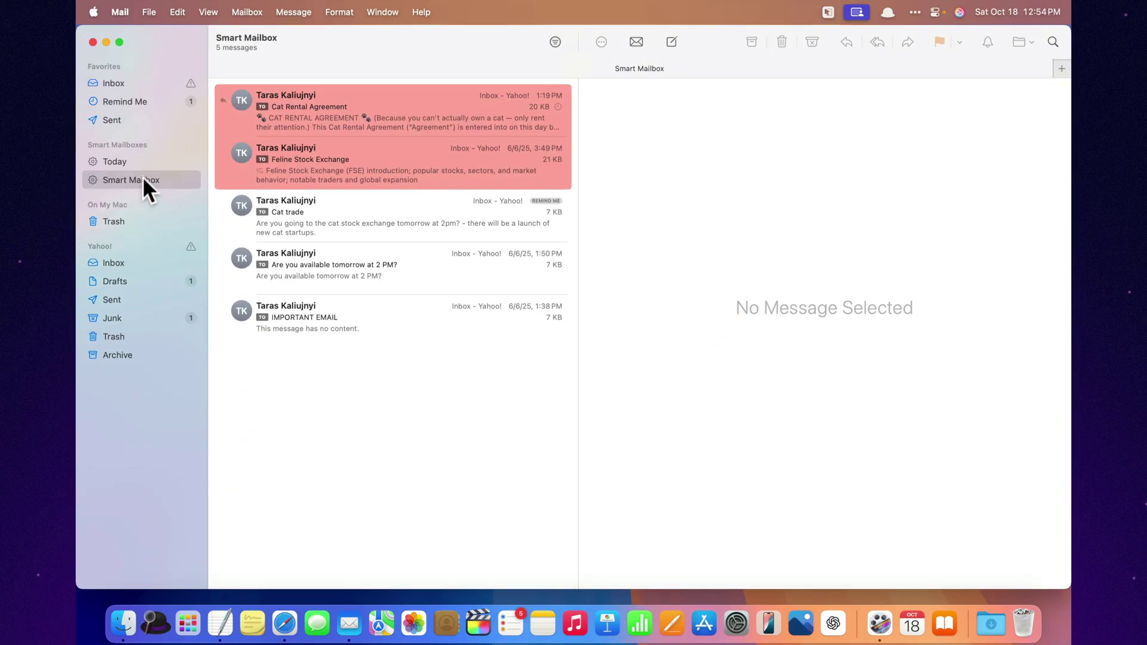
Check the new smart mailbox's actions, then start adding a new rule in Mail Settings' Rules pane
right_click(144, 178)
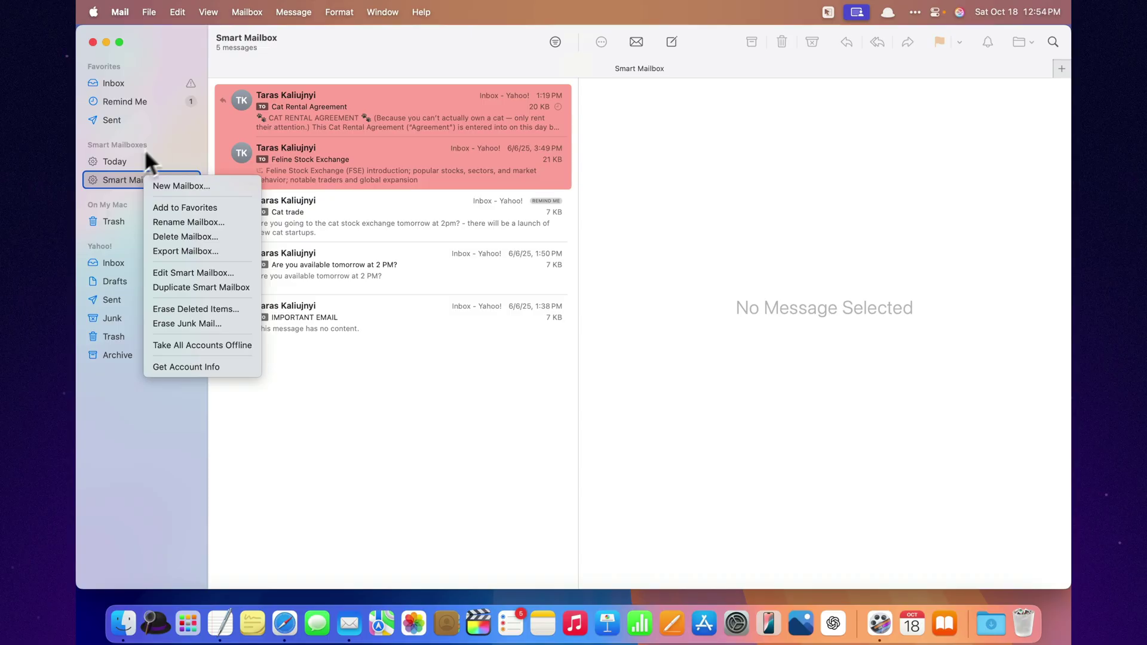
click(83, 178)
click(119, 12)
click(120, 57)
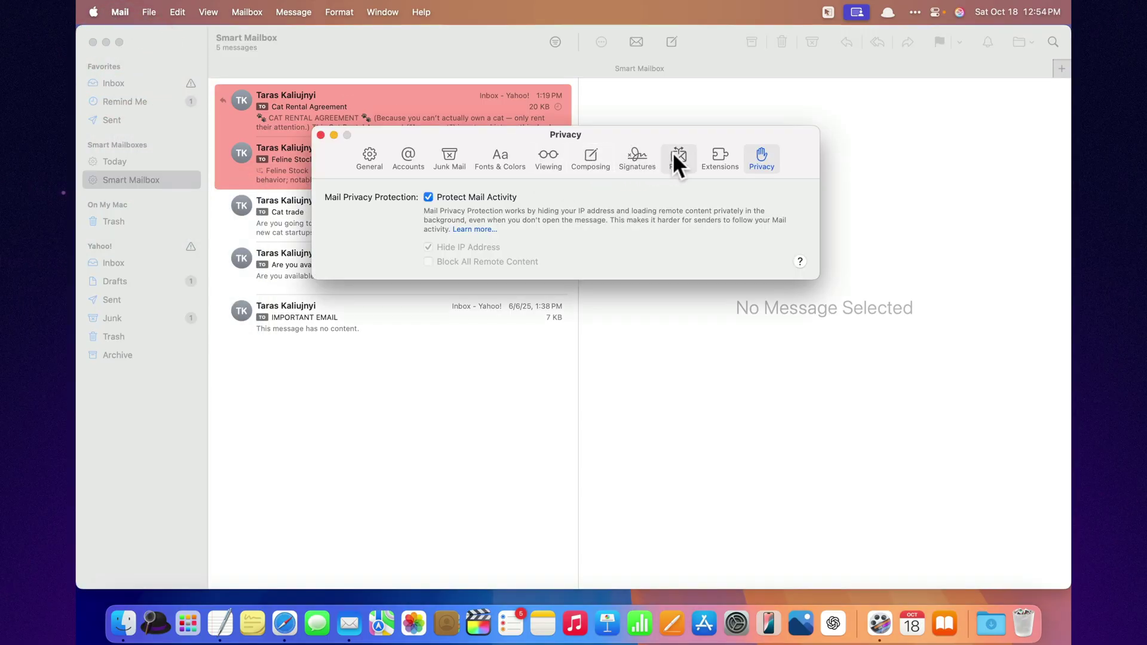
click(675, 157)
click(766, 196)
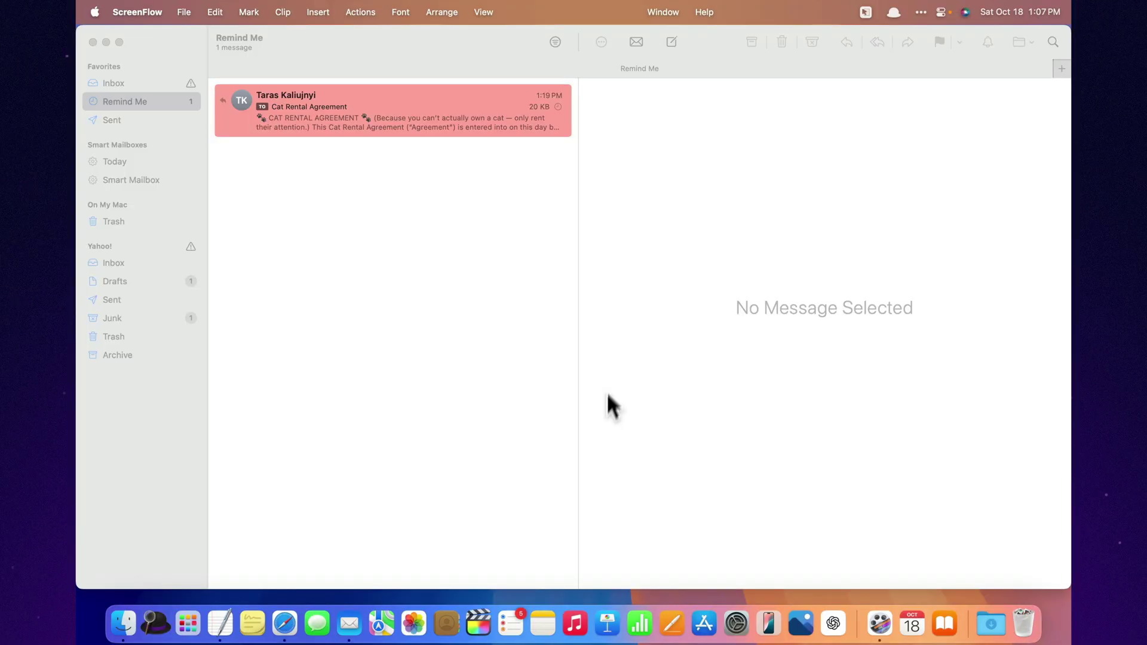
Reply to the Cat Rental Agreement with IMG_4769.MOV from Finder's Shared folder attached, declining Mail Drop
right_click(388, 116)
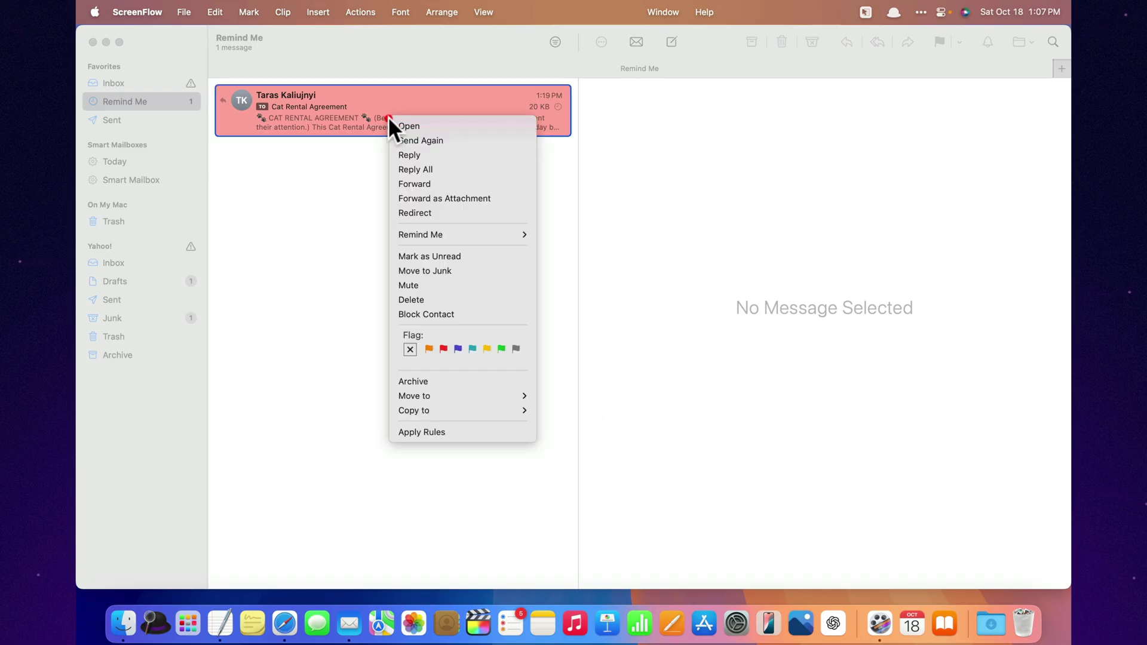
click(395, 151)
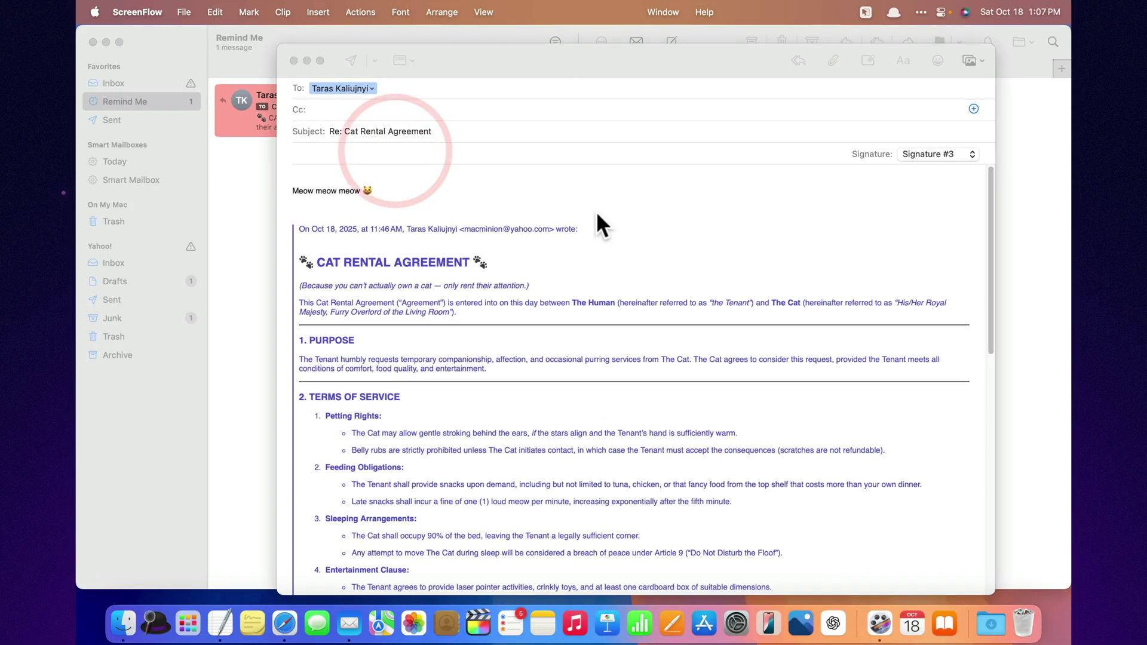
click(124, 623)
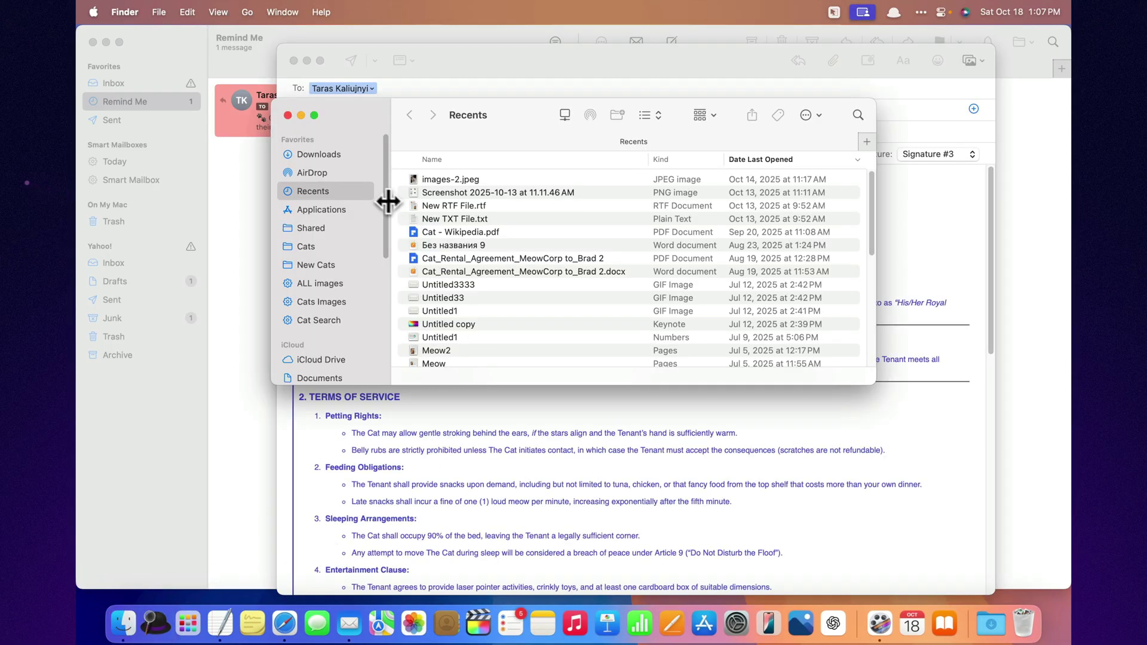
click(317, 228)
drag(446, 113, 728, 116)
drag(727, 235, 414, 192)
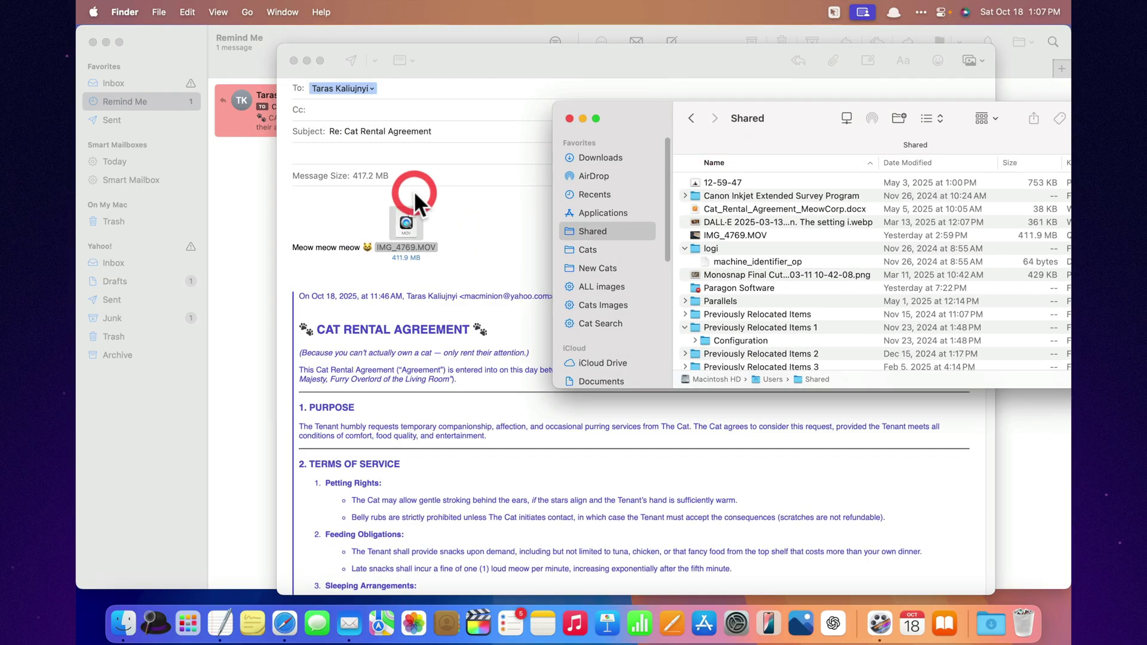
click(385, 243)
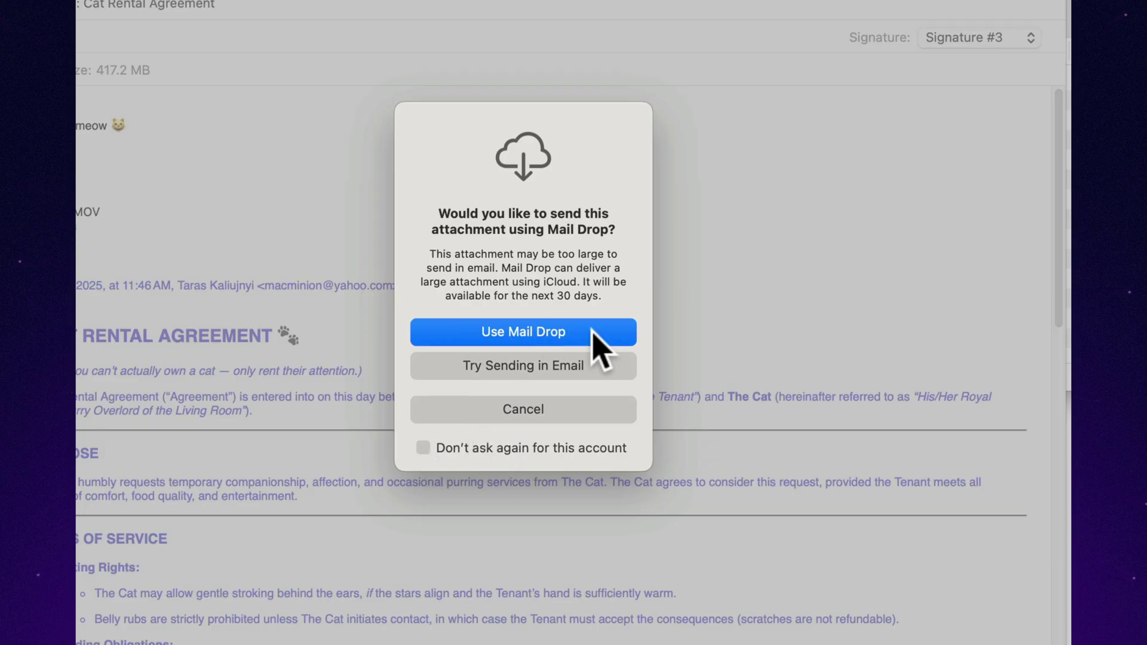
click(566, 411)
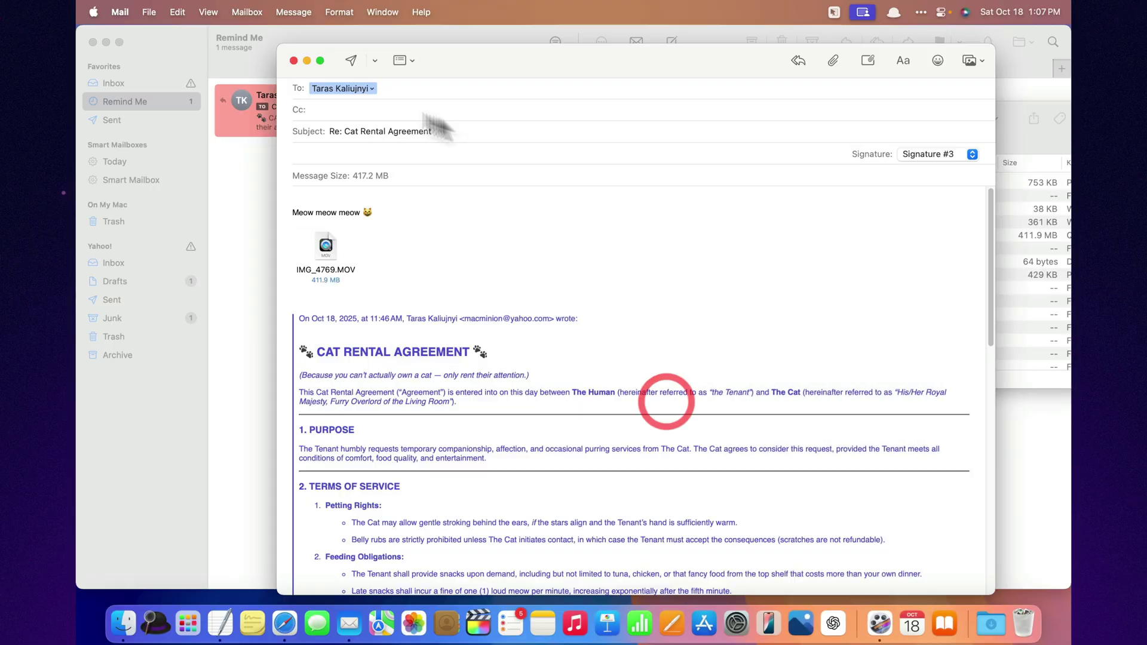
Discard the unsent reply, then turn off Protect Mail Activity and enable Block All Remote Content
click(295, 61)
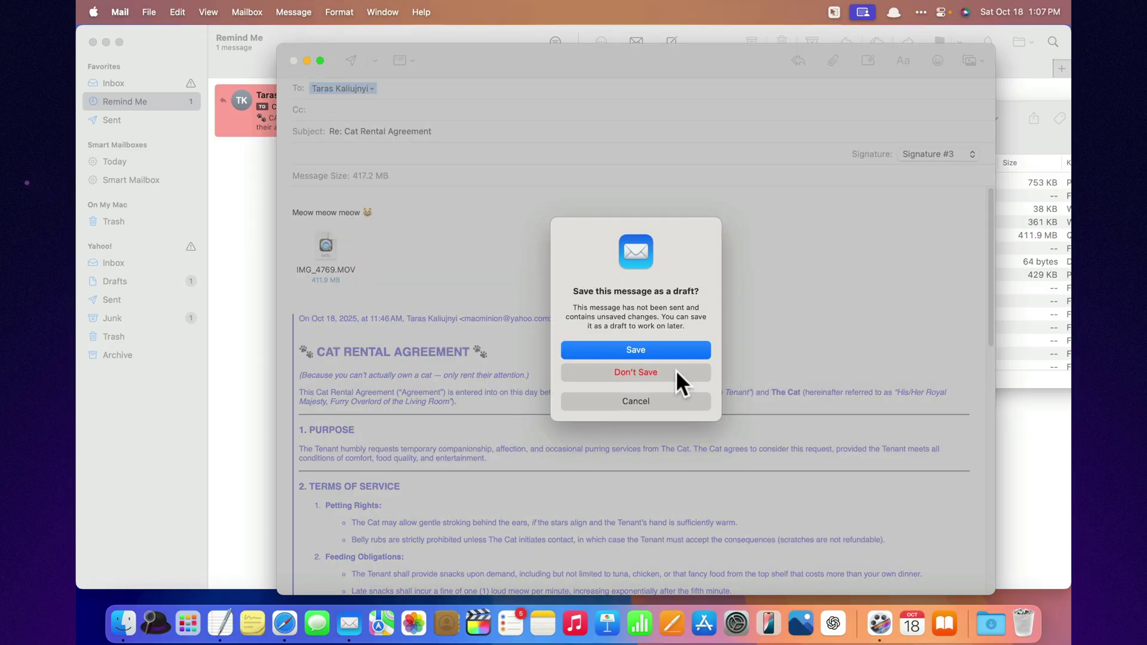
click(676, 371)
click(126, 13)
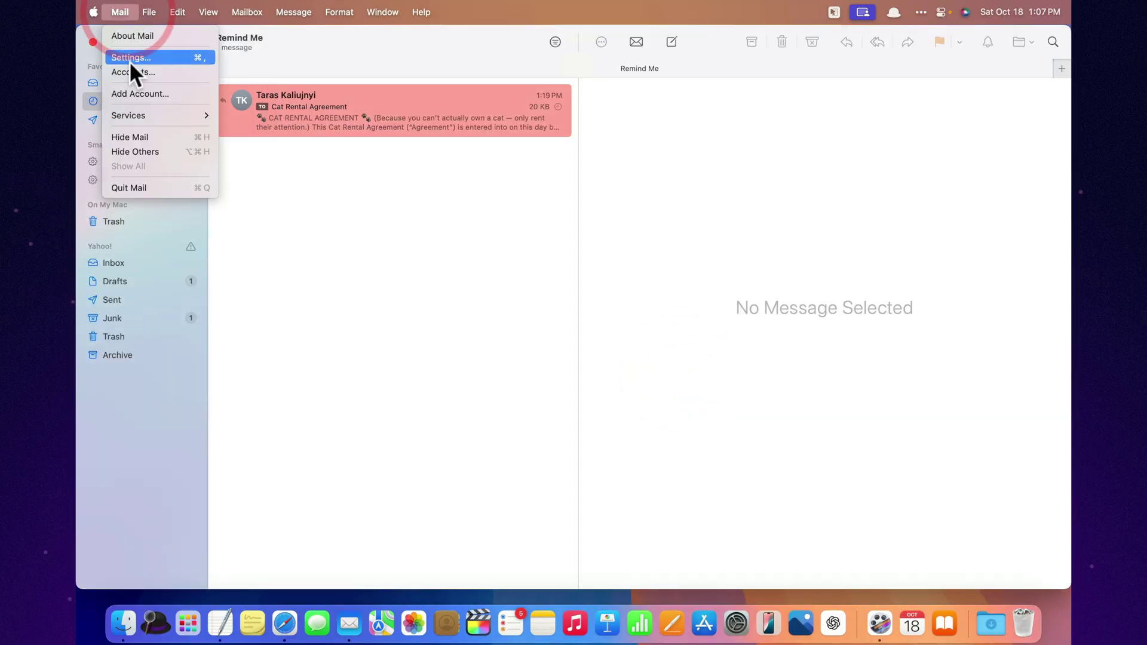
click(130, 57)
click(759, 161)
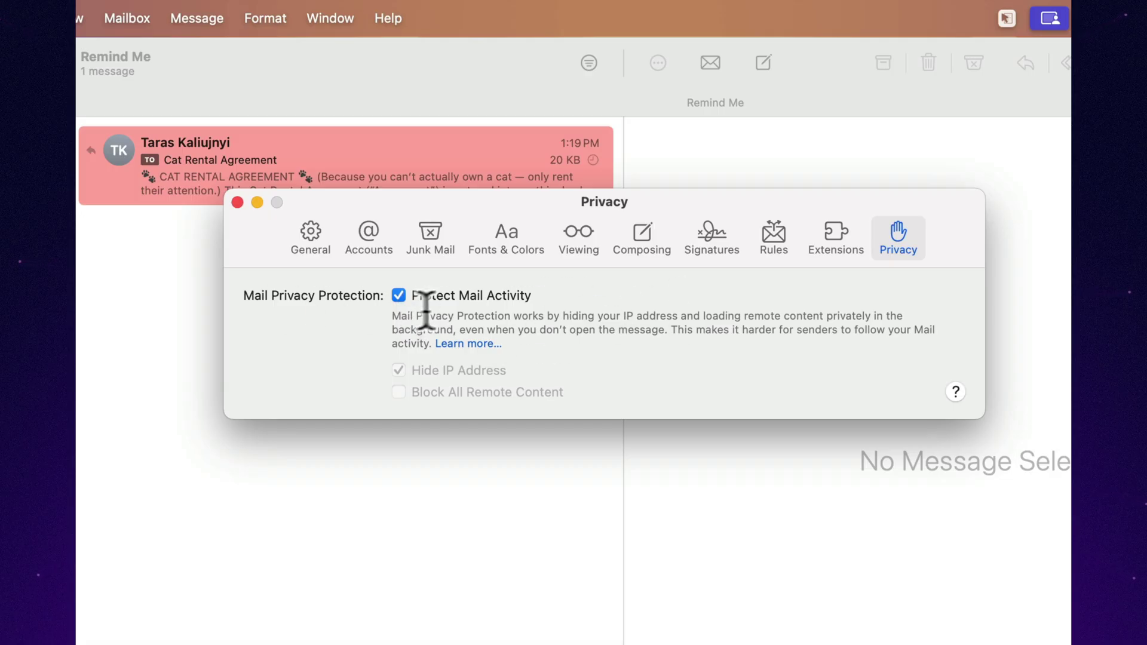
click(399, 295)
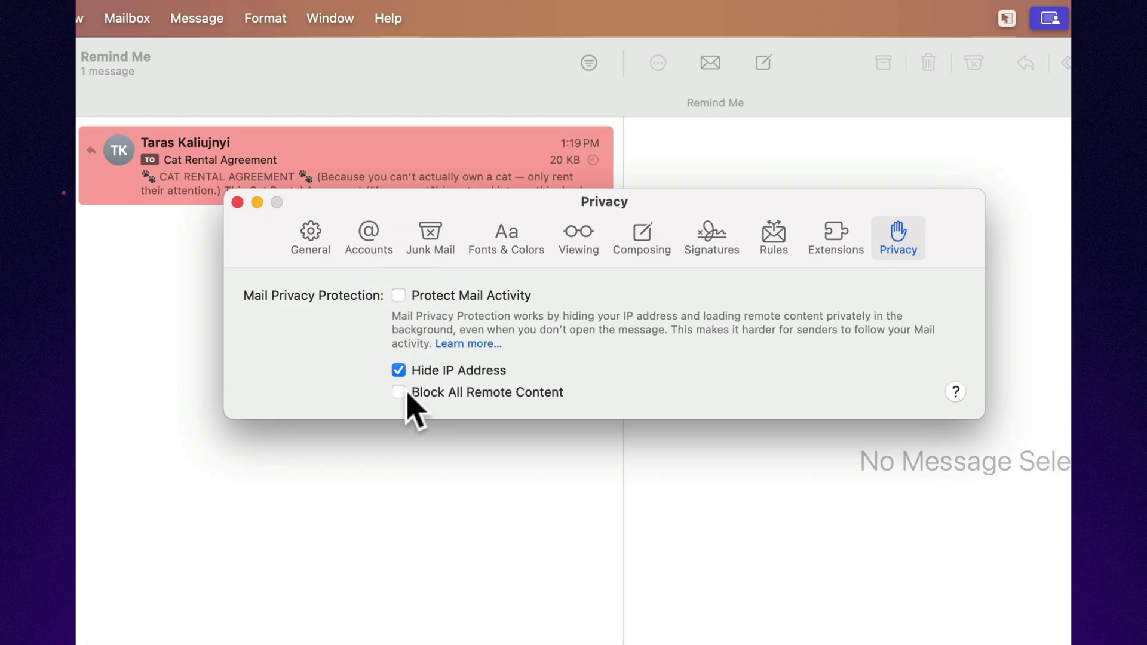
click(399, 392)
click(399, 295)
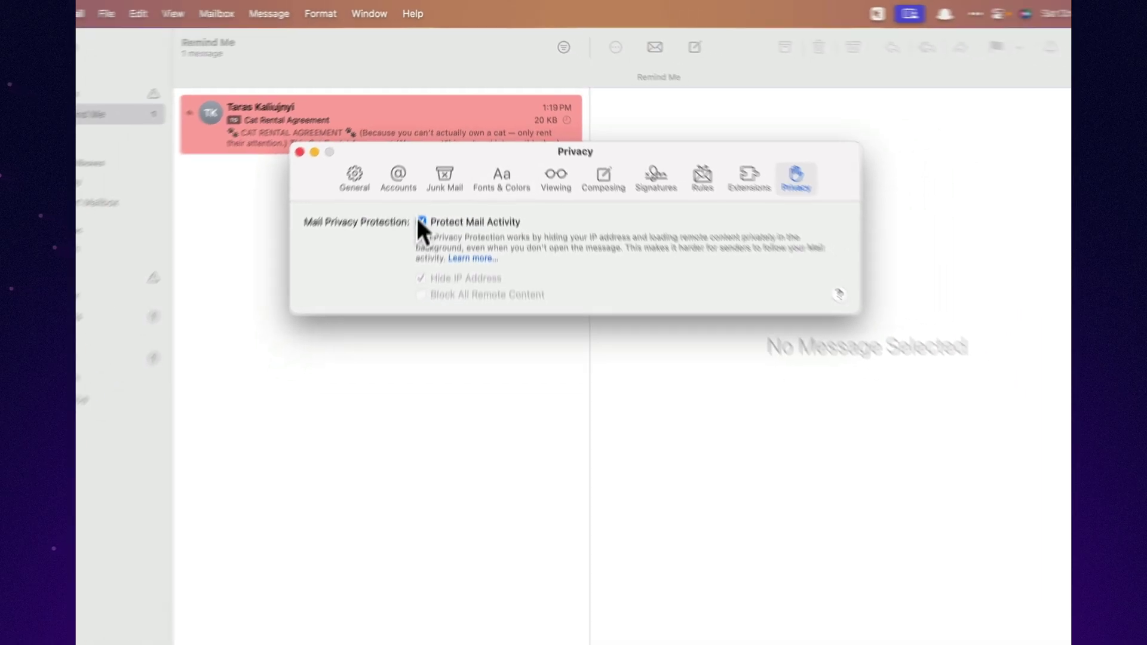
click(399, 296)
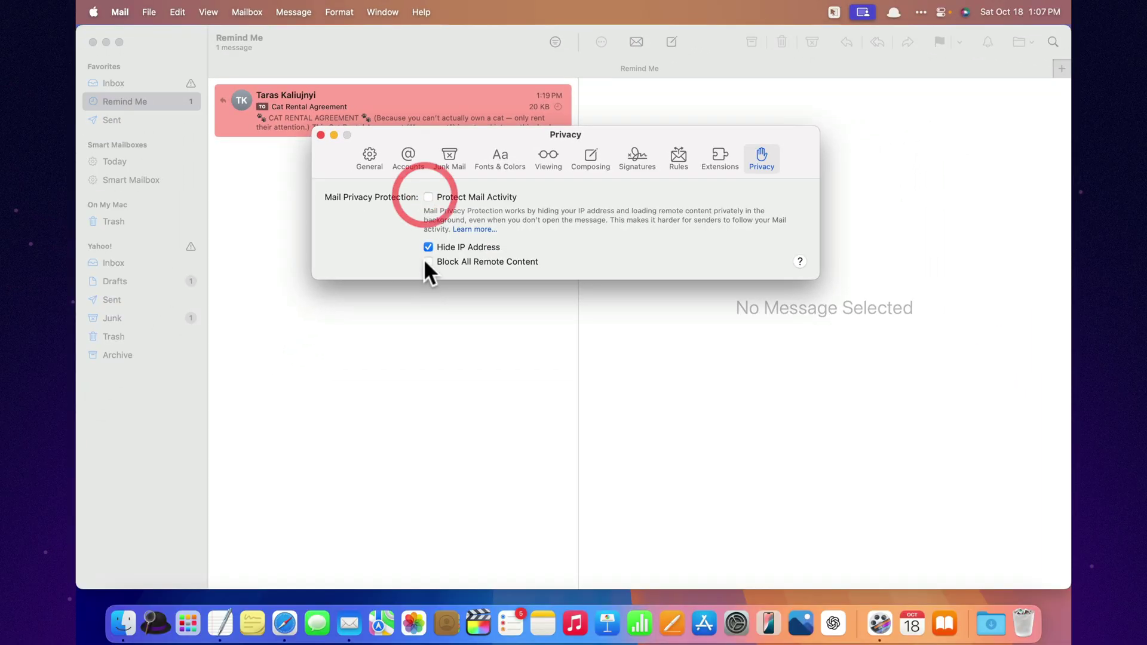
click(398, 392)
click(321, 134)
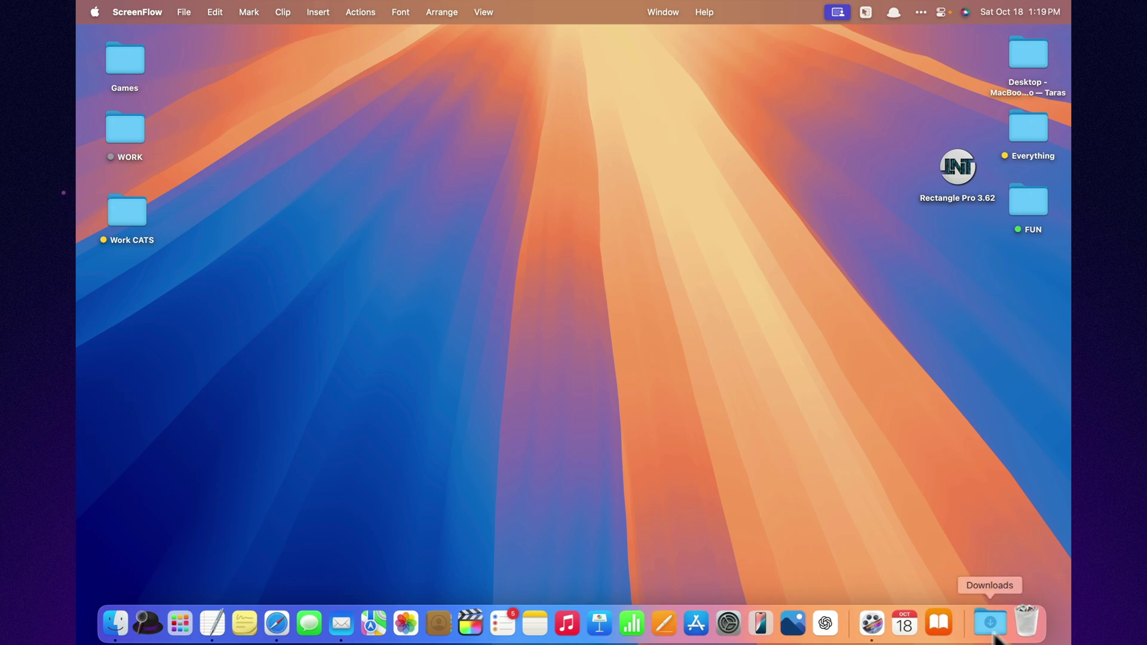
Bring Mail back, open the Today smart mailbox with its 6 messages, and browse the Mailbox menu
click(350, 624)
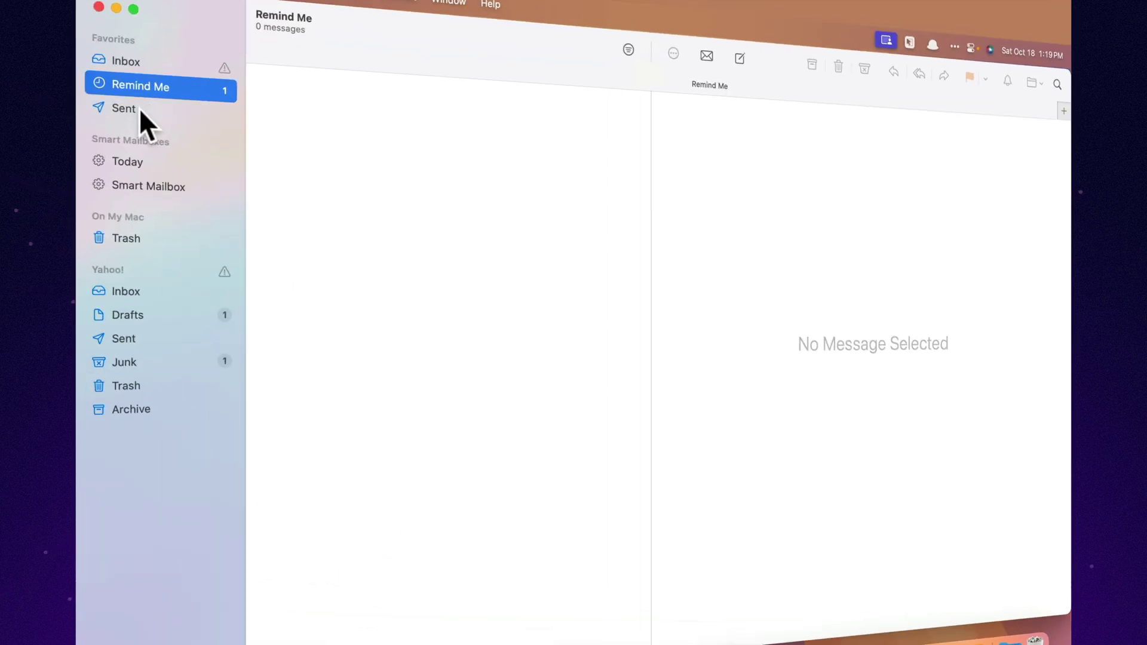
click(132, 163)
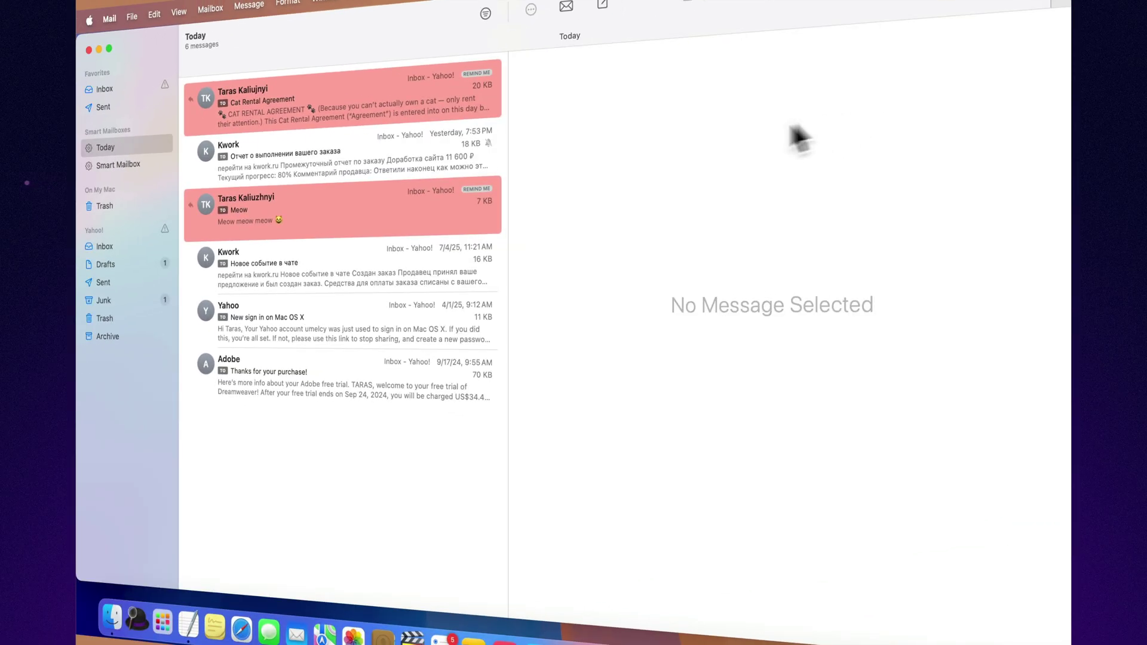
click(202, 12)
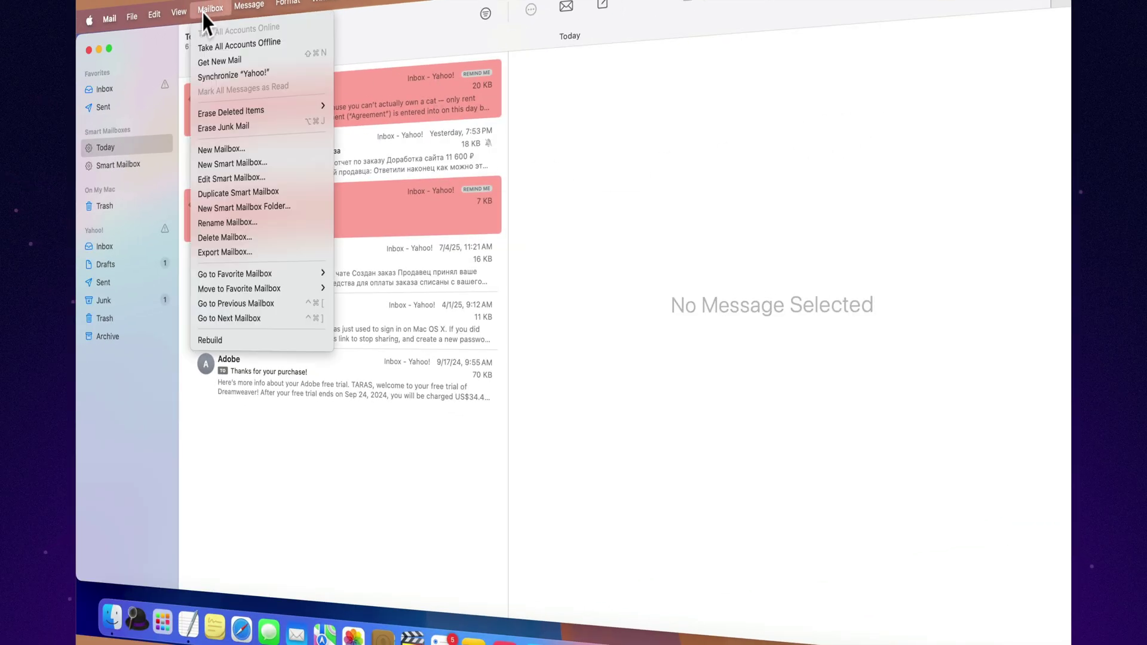
mouse_move(250, 6)
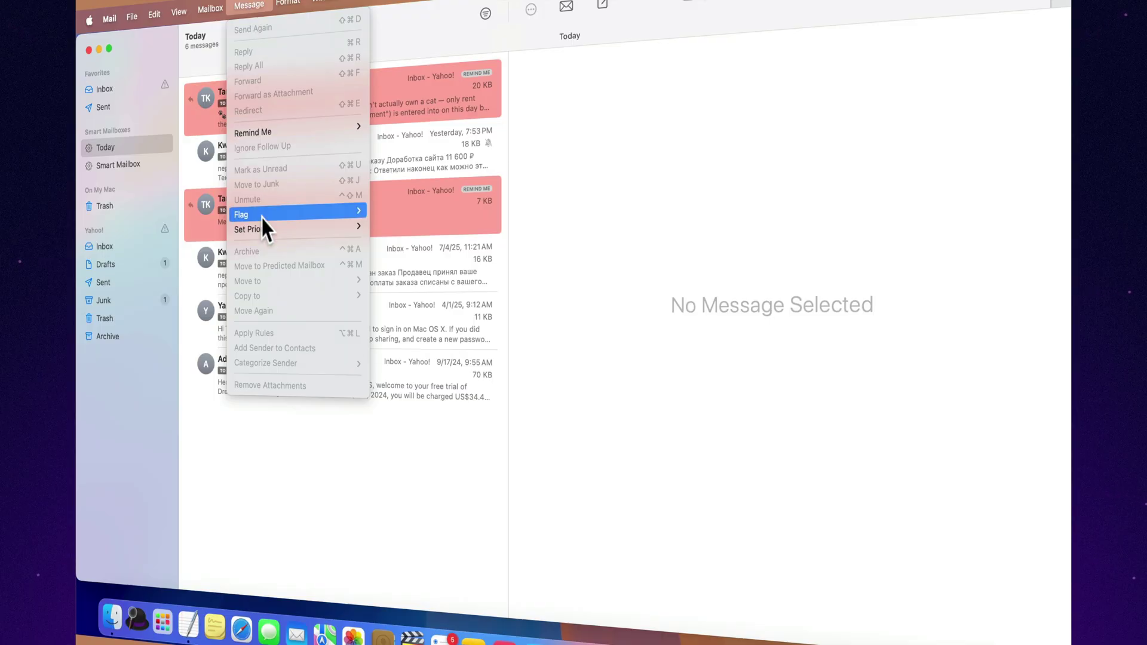
mouse_move(261, 231)
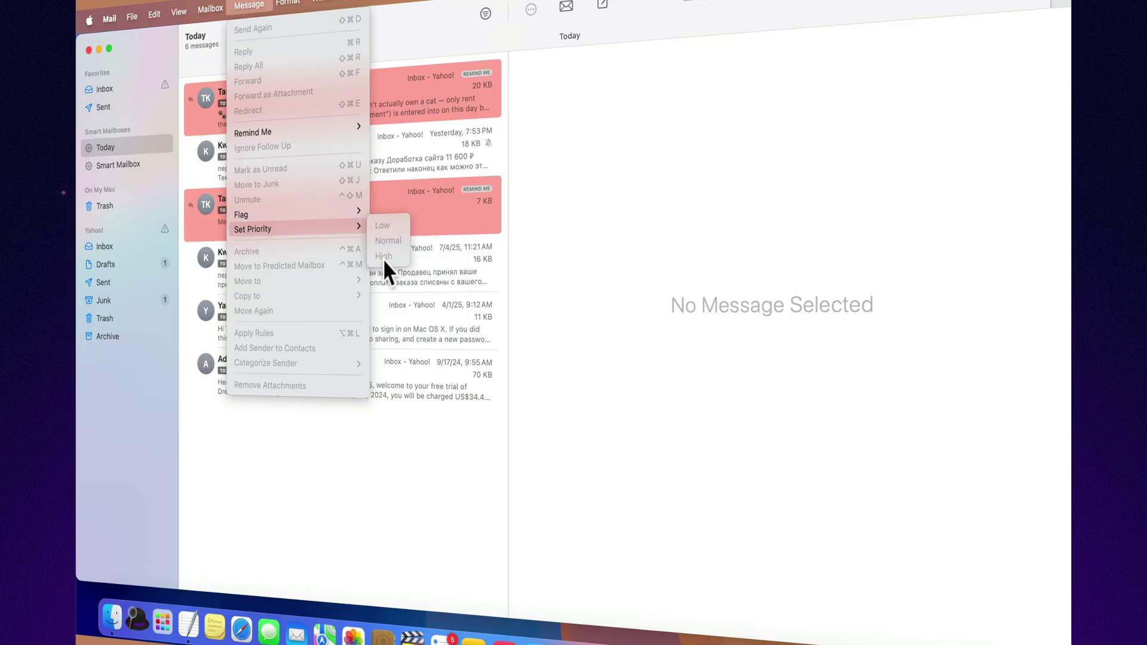